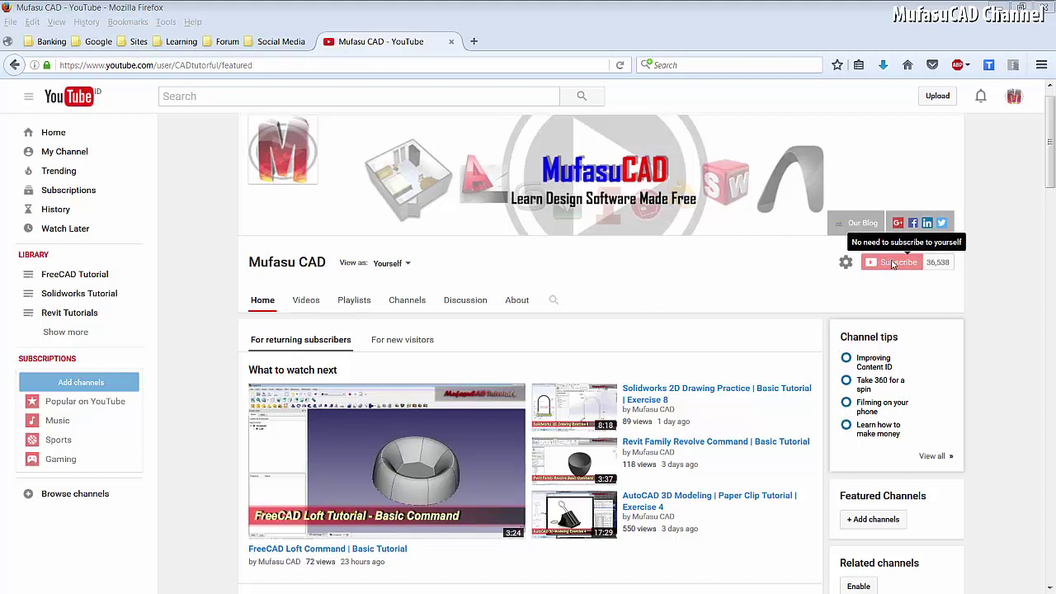
- Switch to Autodesk Inventor, create a new part and start a 2D sketch on the XZ plane
{"action": "left_click", "coordinate": [1001, 8]}
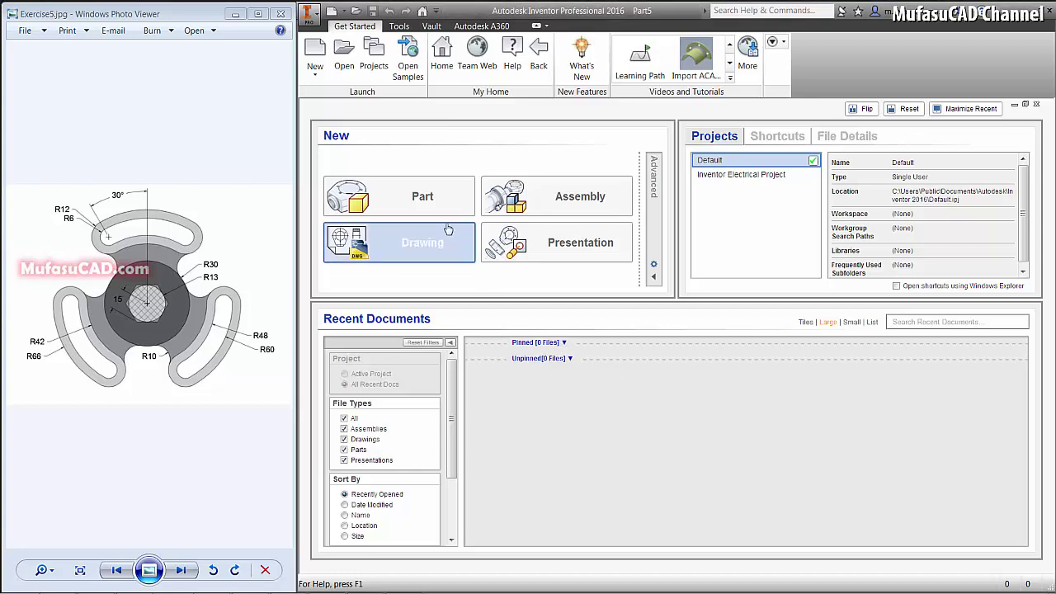
{"action": "left_click", "coordinate": [421, 198]}
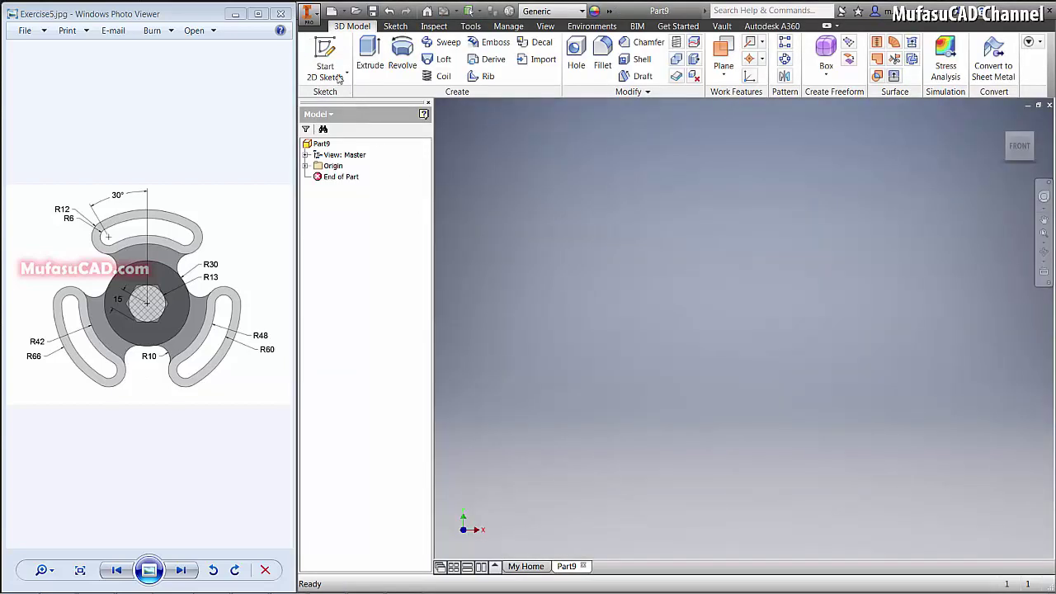
{"action": "left_click", "coordinate": [337, 79]}
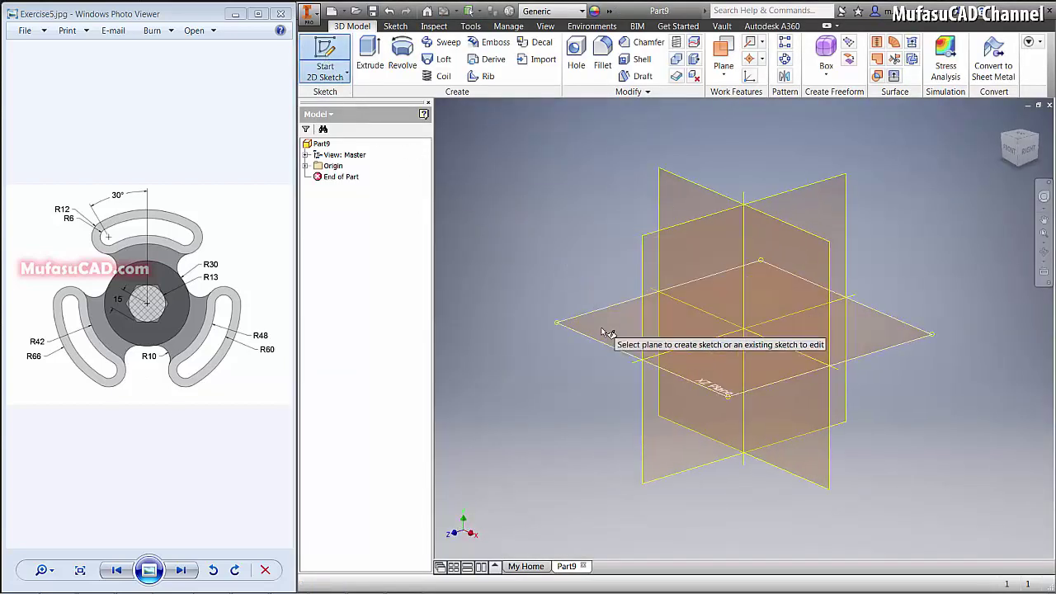
{"action": "left_click", "coordinate": [606, 335]}
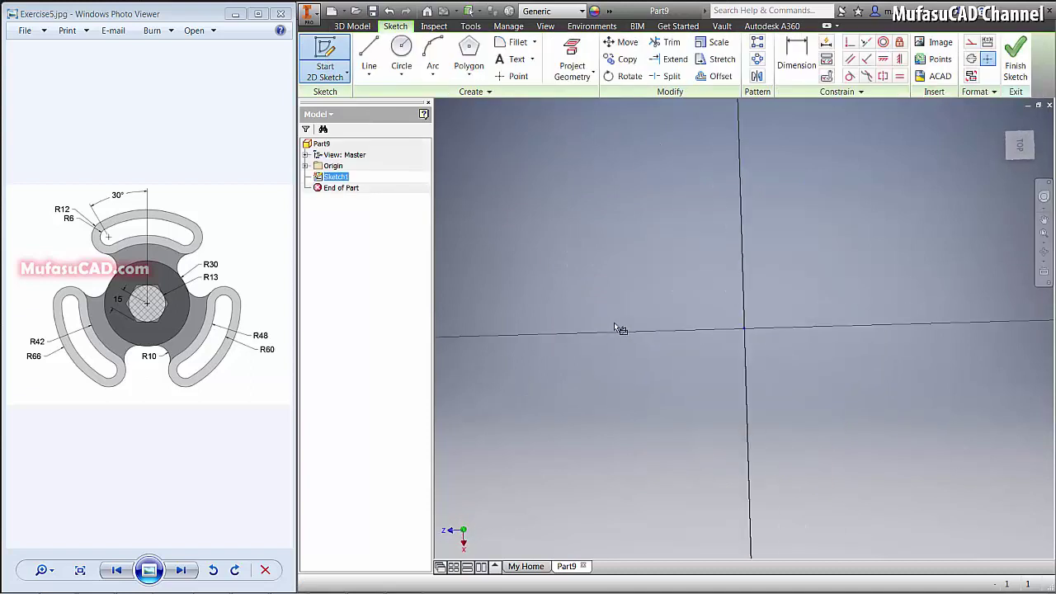
- Draw two concentric circles centred on the sketch origin, the outer one about 0.72 in in diameter
{"action": "left_click", "coordinate": [401, 54]}
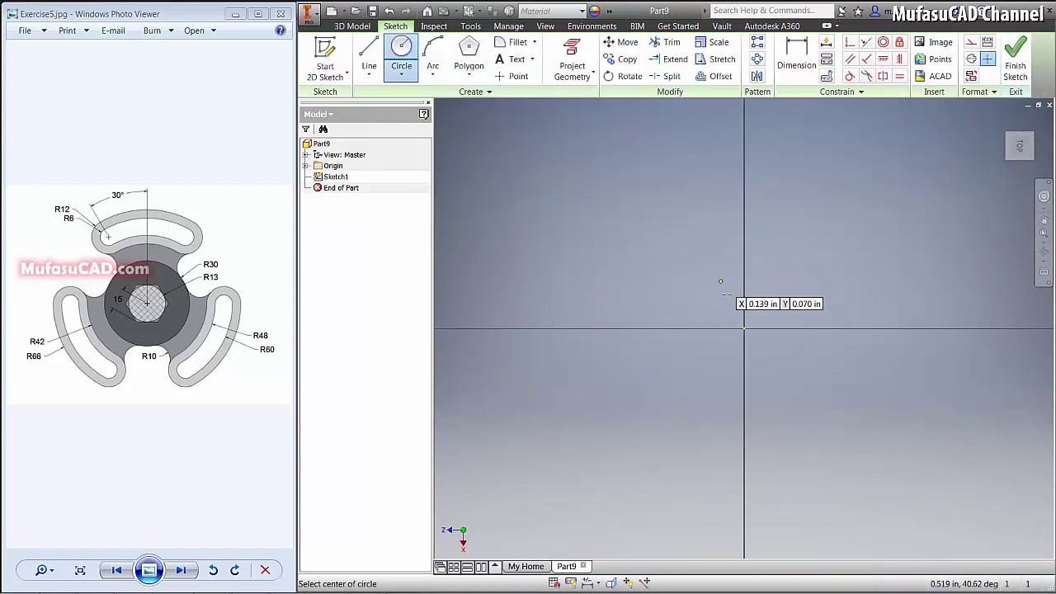
{"action": "left_click", "coordinate": [744, 329]}
{"action": "left_click", "coordinate": [810, 263]}
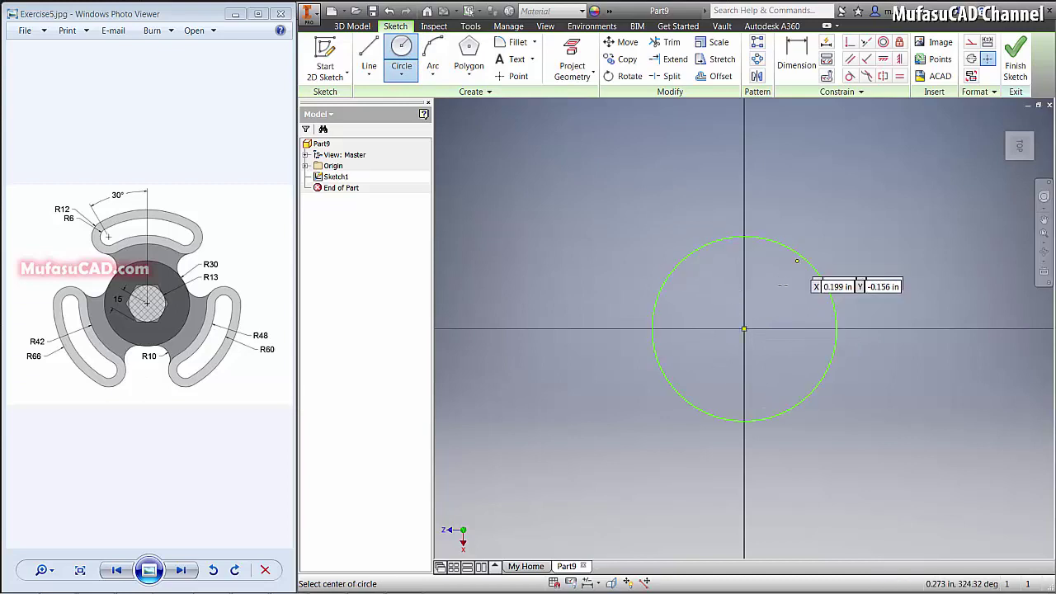
{"action": "left_click", "coordinate": [744, 328]}
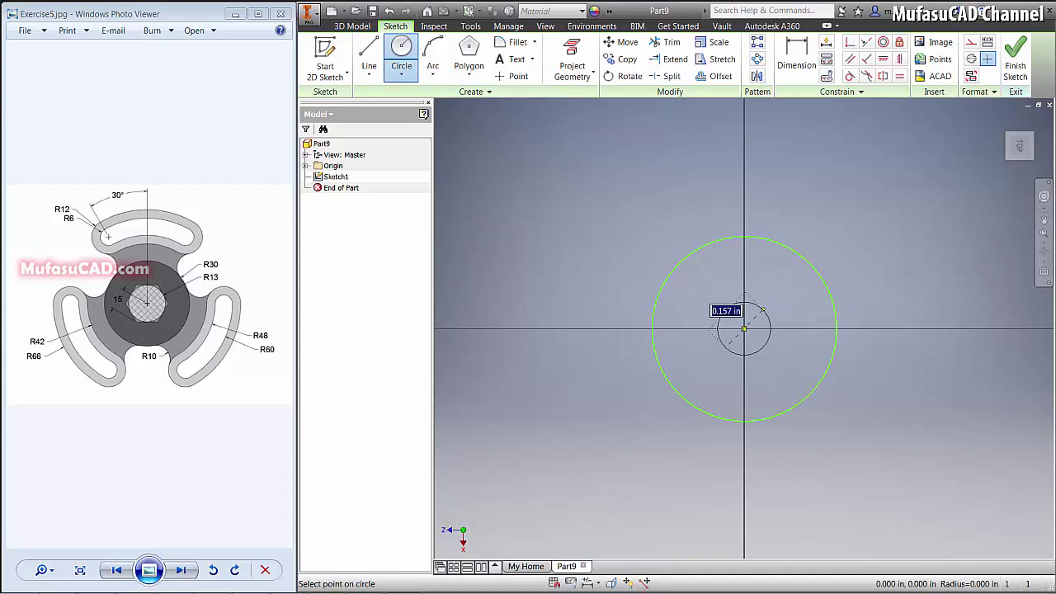
{"action": "left_click", "coordinate": [829, 242]}
- Dimension the outer circle's diameter at 60 in
{"action": "left_click", "coordinate": [798, 56]}
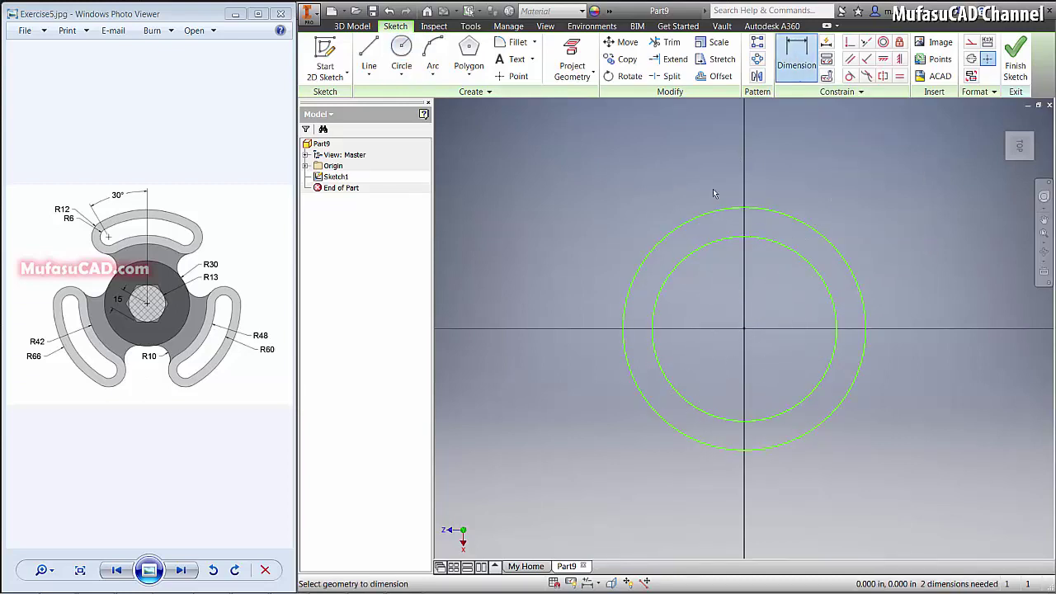
{"action": "left_click", "coordinate": [658, 246]}
{"action": "left_click", "coordinate": [608, 183]}
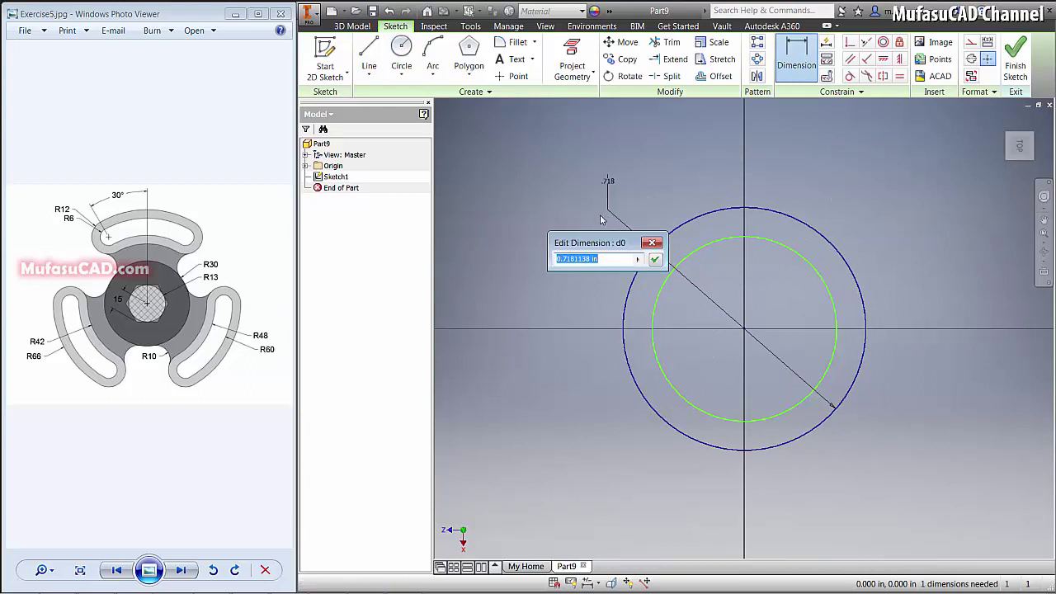
{"action": "type", "text": "60"}
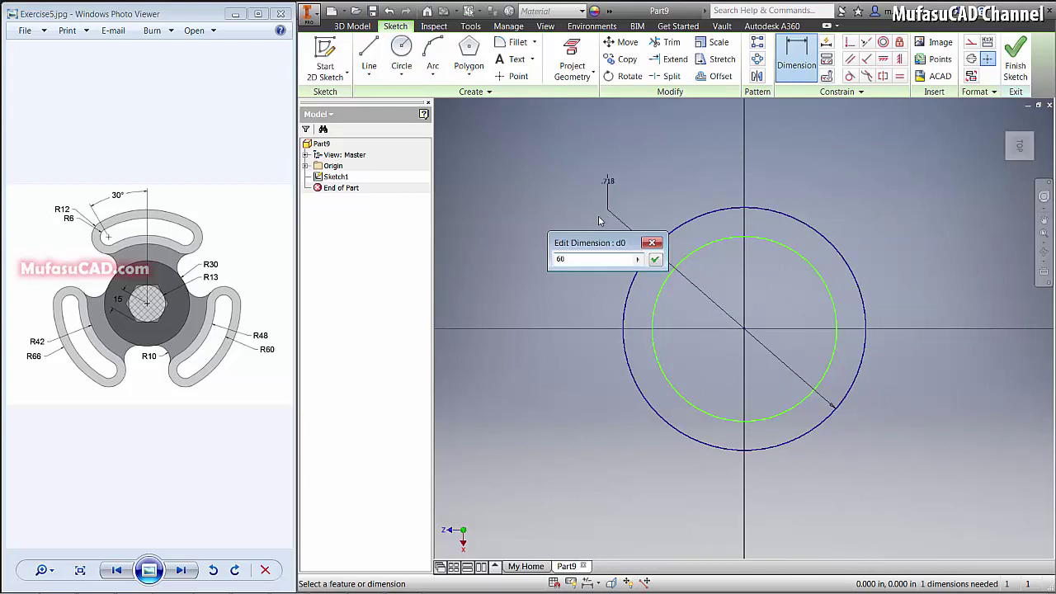
{"action": "key", "text": "Return"}
- Dimension the inner circle's diameter at 26 in
{"action": "scroll", "coordinate": [723, 276], "scroll_direction": "down", "scroll_amount": 5}
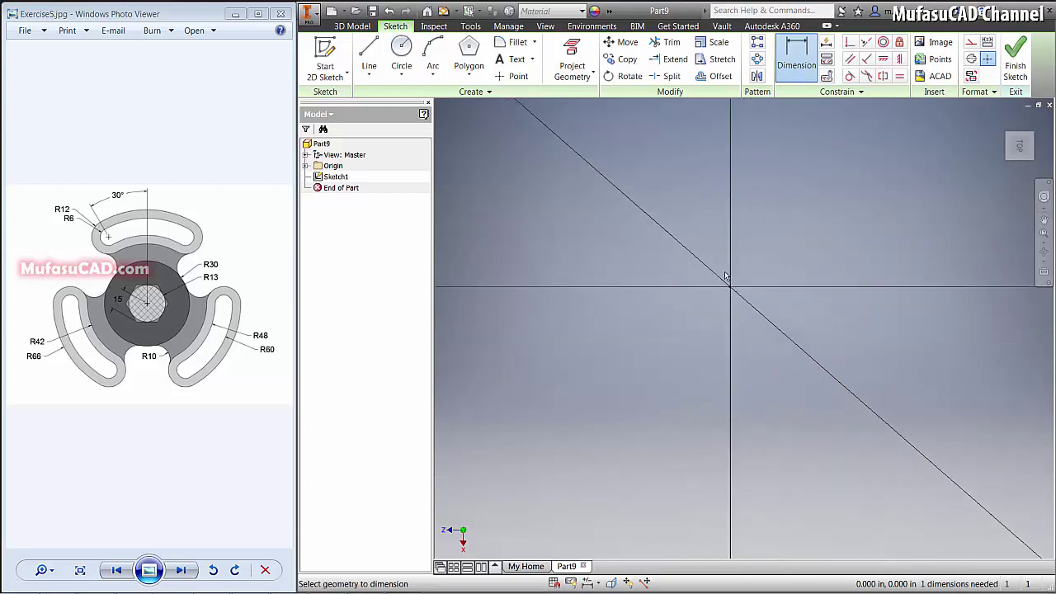
{"action": "scroll", "coordinate": [726, 281], "scroll_direction": "down", "scroll_amount": 4}
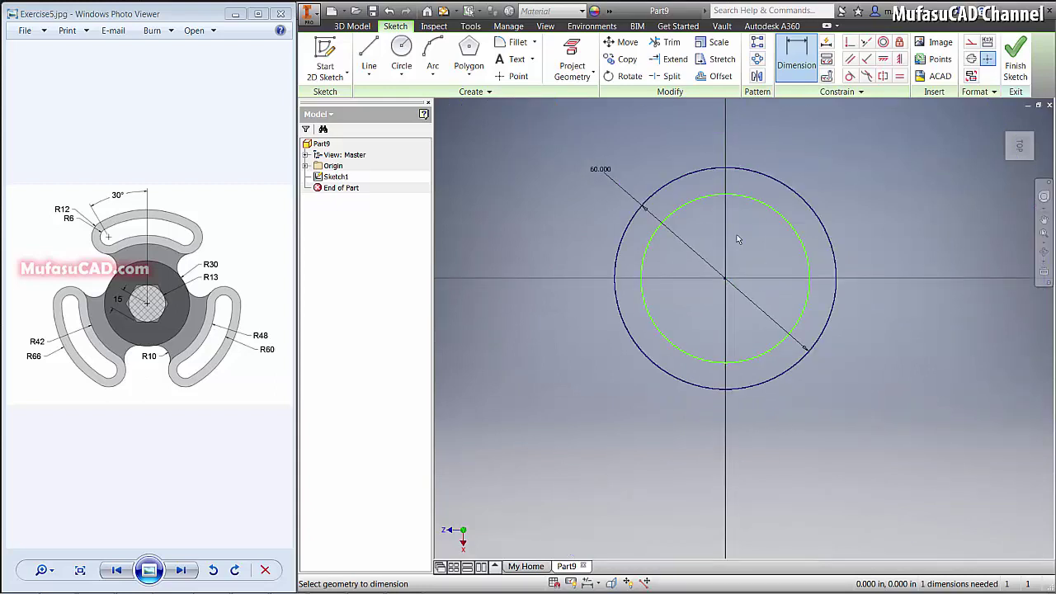
{"action": "middle_click_drag", "start_coordinate": [739, 239], "coordinate": [741, 279]}
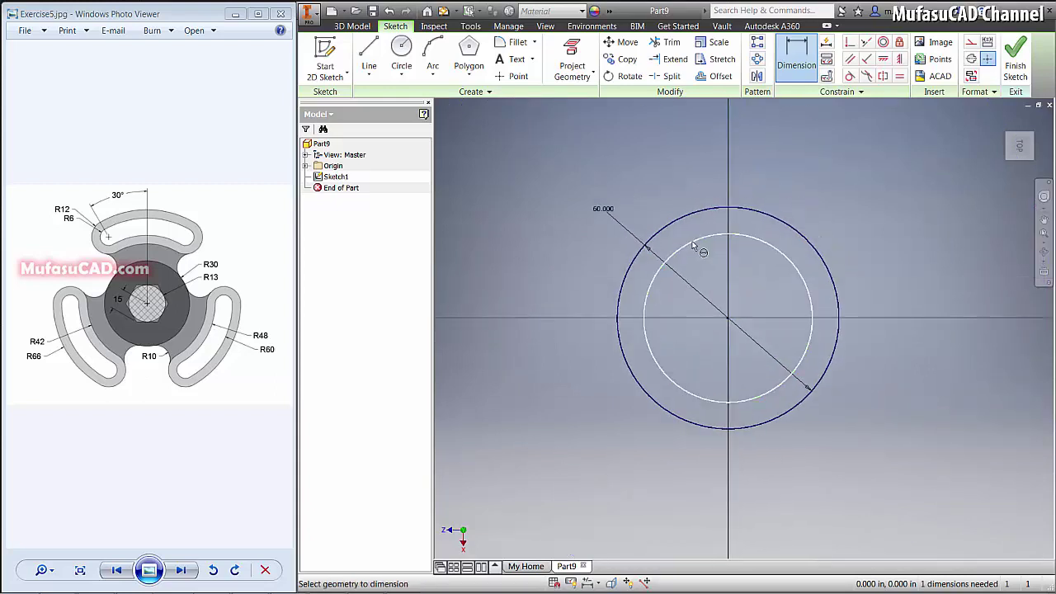
{"action": "left_click", "coordinate": [693, 246]}
{"action": "left_click", "coordinate": [635, 198]}
{"action": "type", "text": "26"}
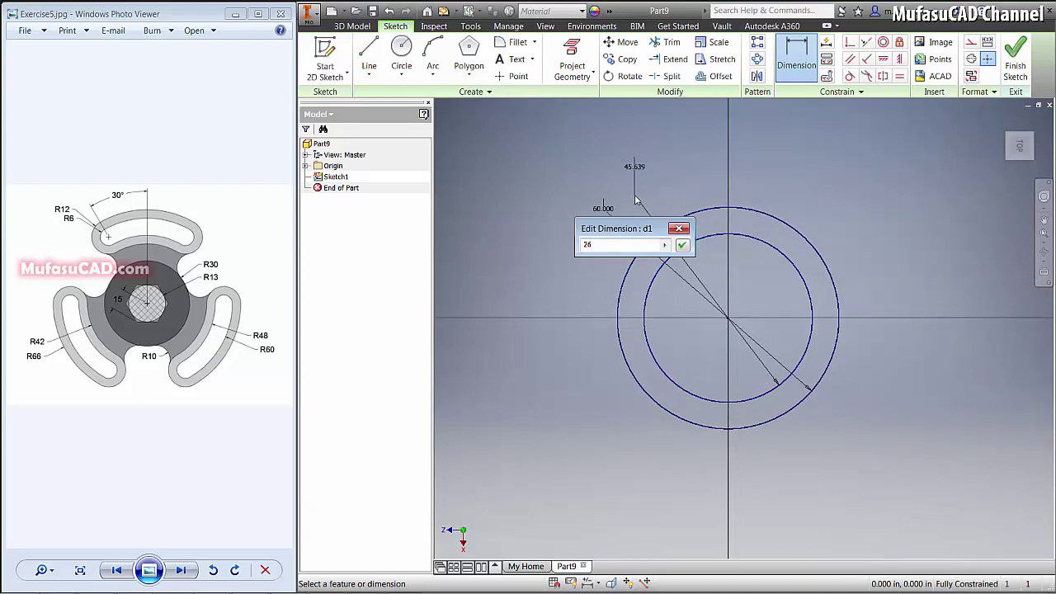
{"action": "key", "text": "Return"}
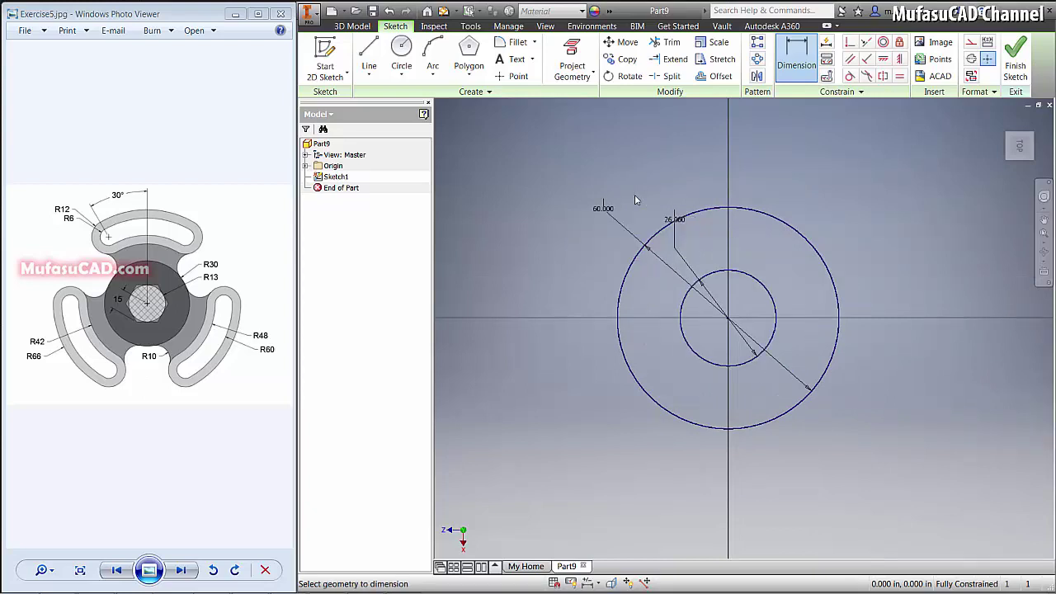
- Draw a circumscribed six-sided polygon around the inner circle, centred on the origin with a horizontal upper edge touching the circle
{"action": "left_click", "coordinate": [469, 52]}
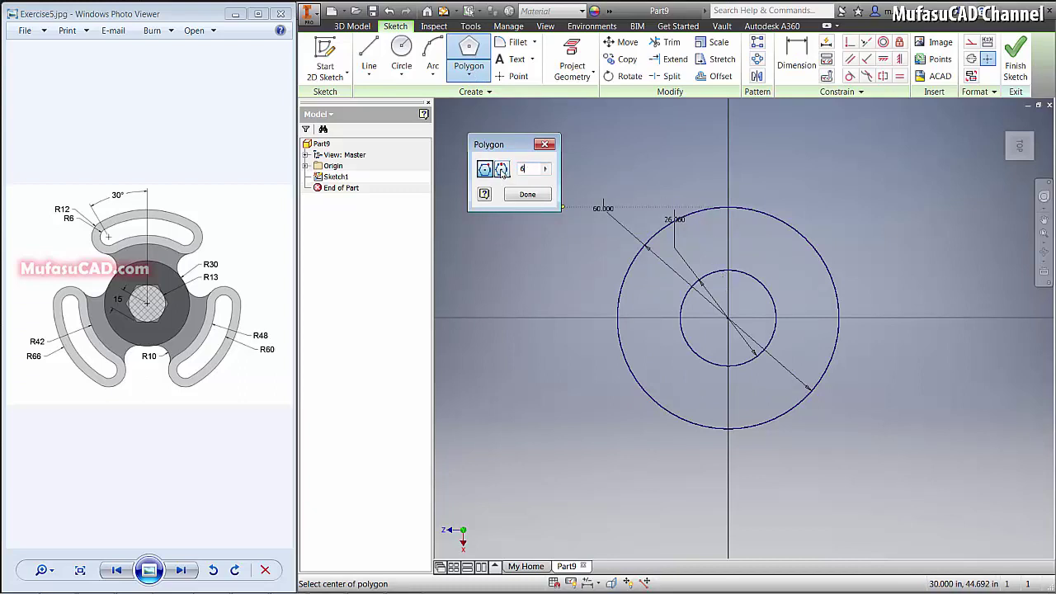
{"action": "left_click", "coordinate": [502, 170]}
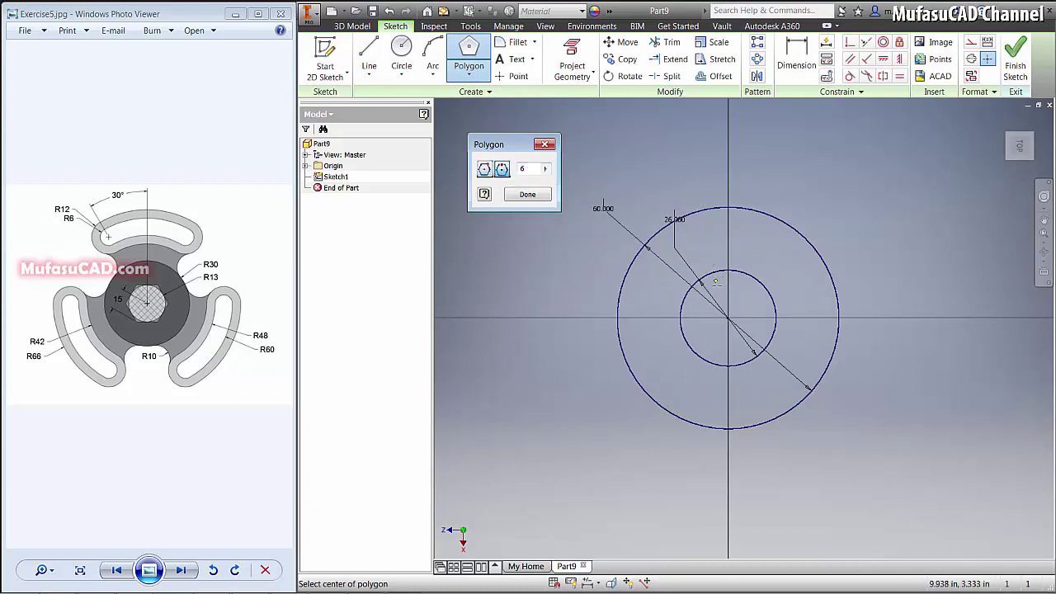
{"action": "left_click", "coordinate": [728, 318]}
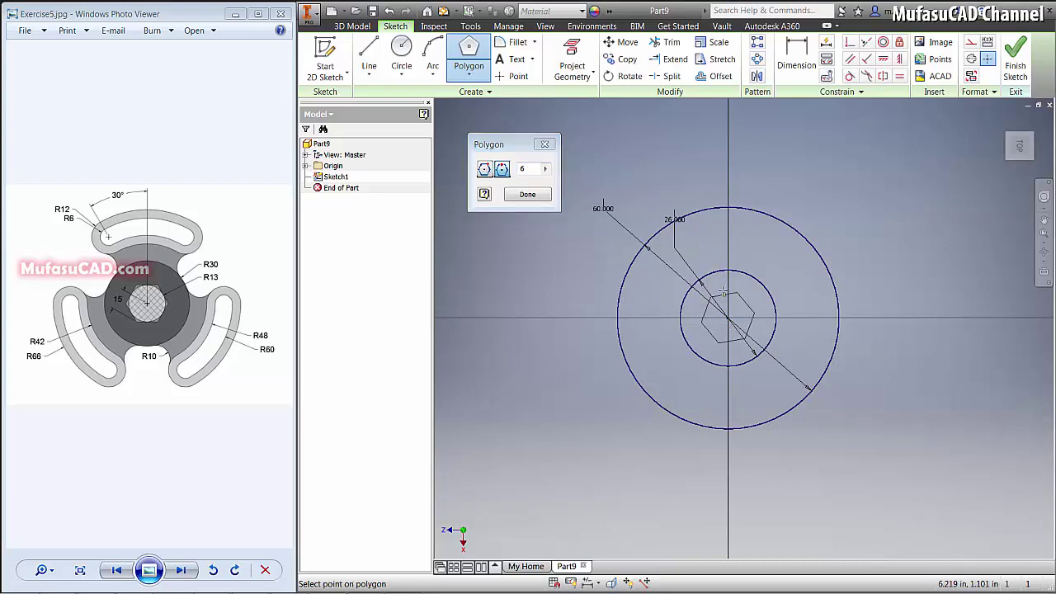
{"action": "left_click", "coordinate": [730, 272]}
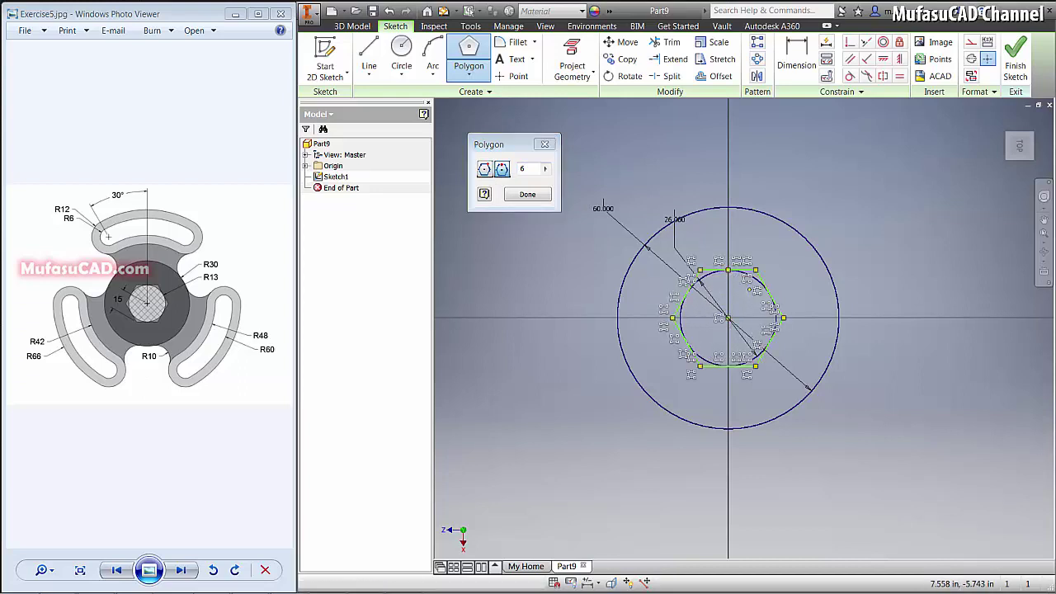
{"action": "scroll", "coordinate": [748, 306], "scroll_direction": "down", "scroll_amount": 2}
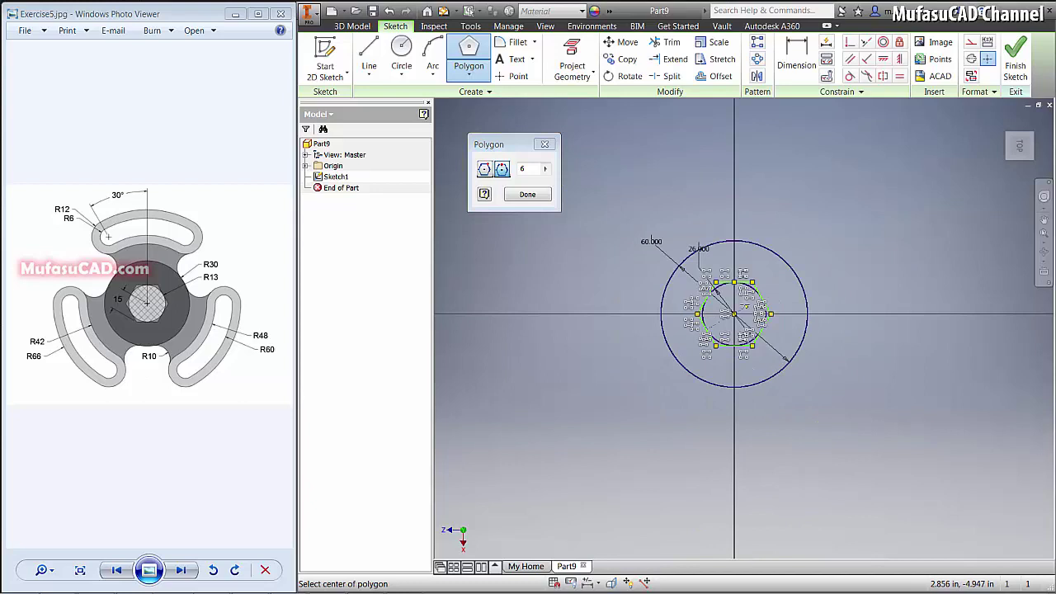
{"action": "left_click", "coordinate": [530, 196]}
- Draw a vertical line upward from the origin and a second line about 56.6 in long, slanting left about 27° from vertical
{"action": "left_click", "coordinate": [369, 56]}
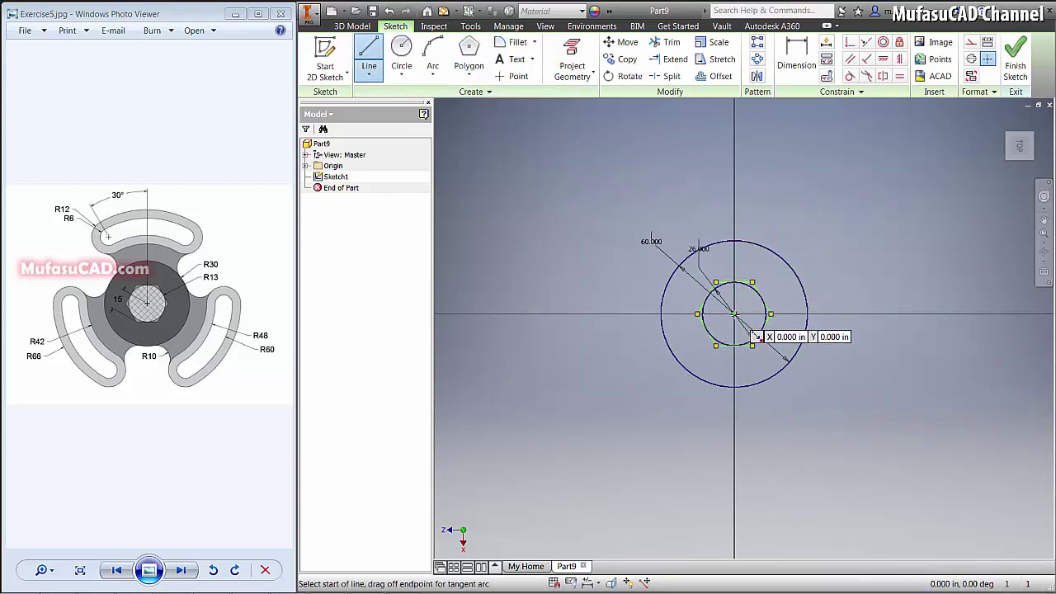
{"action": "left_click", "coordinate": [733, 313]}
{"action": "right_click", "coordinate": [734, 152]}
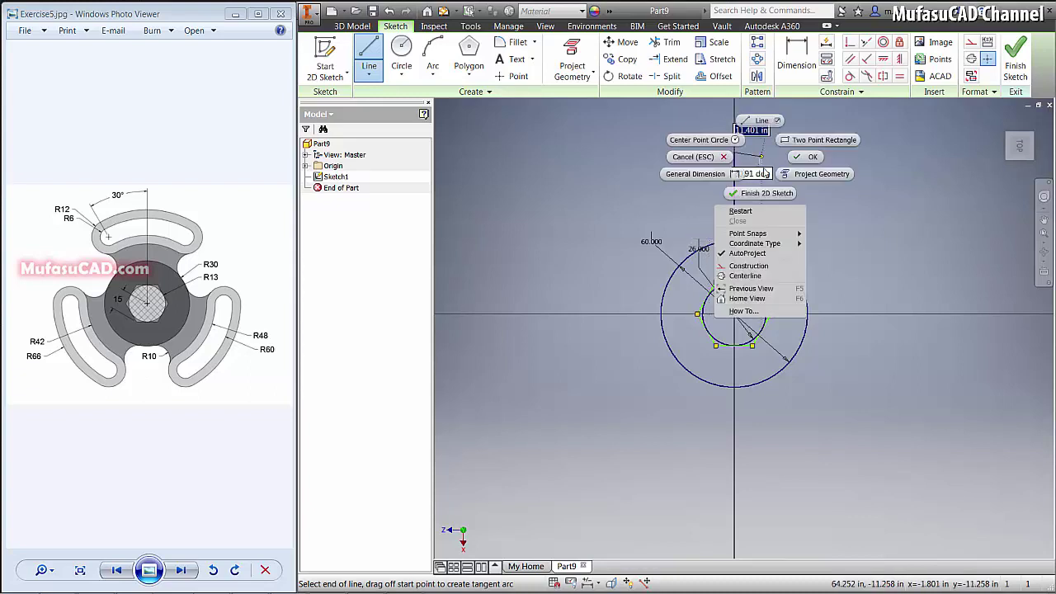
{"action": "left_click", "coordinate": [764, 122]}
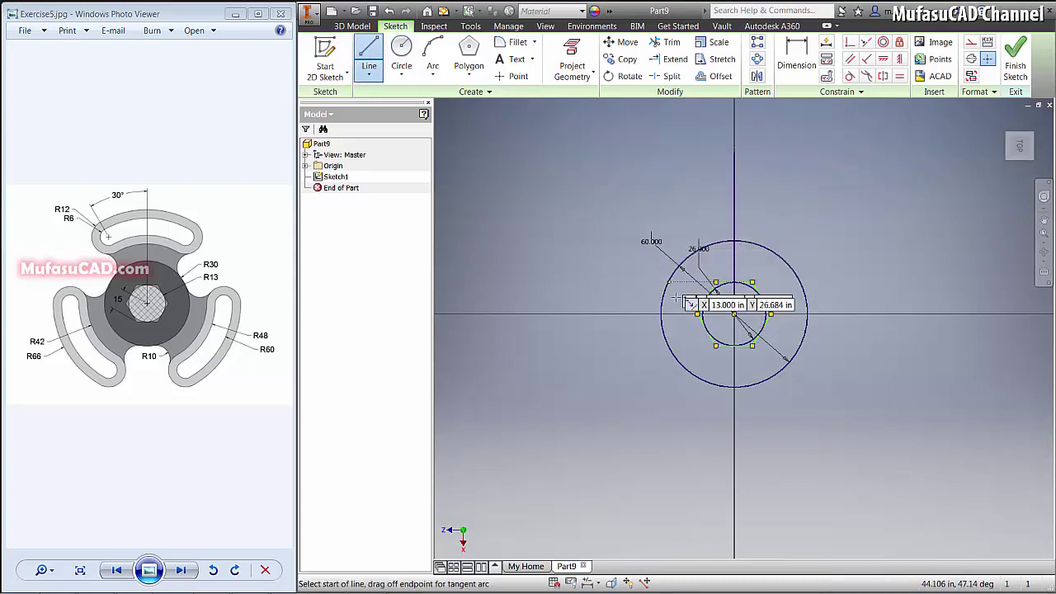
{"action": "left_click", "coordinate": [734, 313]}
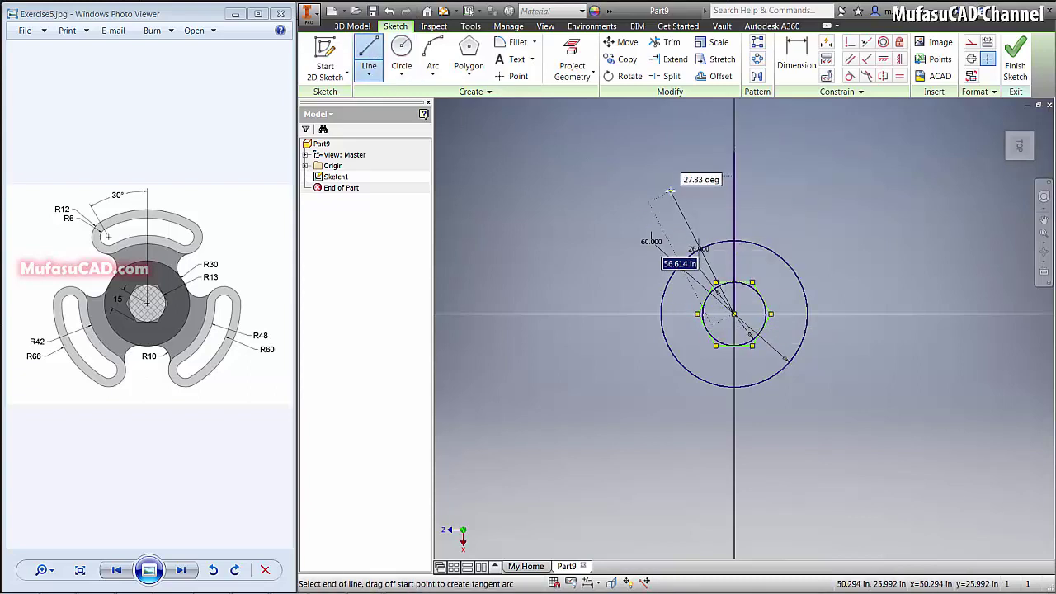
{"action": "left_click", "coordinate": [672, 192]}
{"action": "right_click", "coordinate": [652, 166]}
{"action": "left_click", "coordinate": [723, 165]}
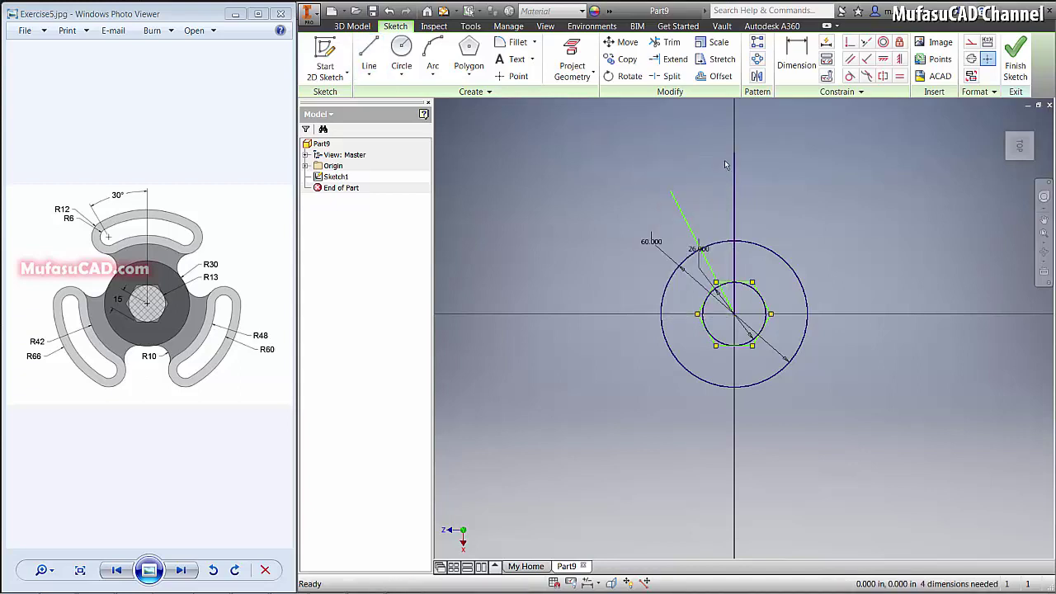
- Convert the vertical and slanted lines to construction geometry
{"action": "left_click", "coordinate": [736, 208]}
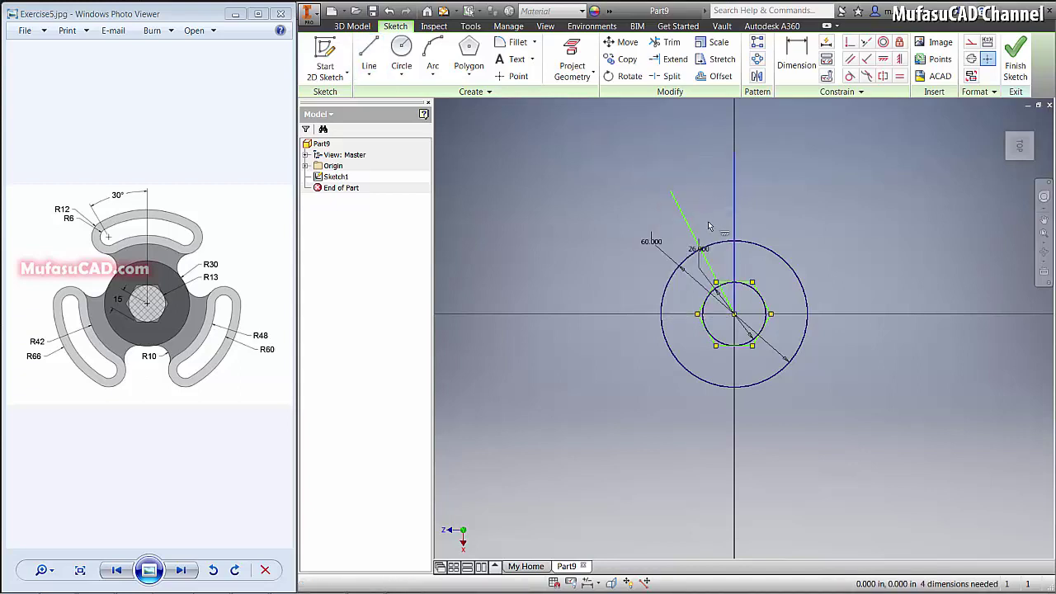
{"action": "left_click", "coordinate": [693, 229], "text": "ctrl"}
{"action": "right_click", "coordinate": [718, 188]}
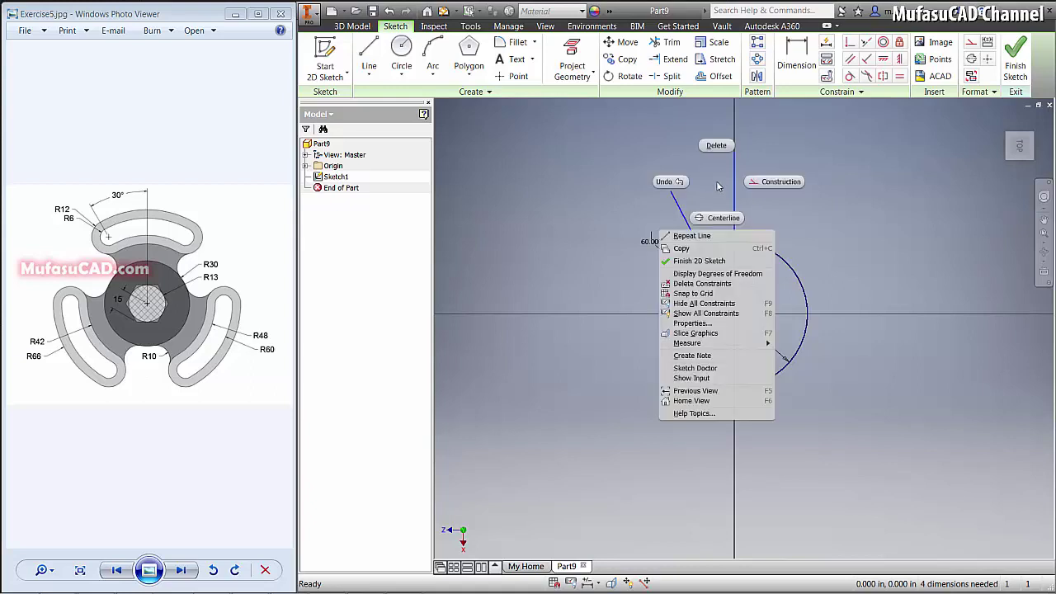
{"action": "left_click", "coordinate": [781, 183]}
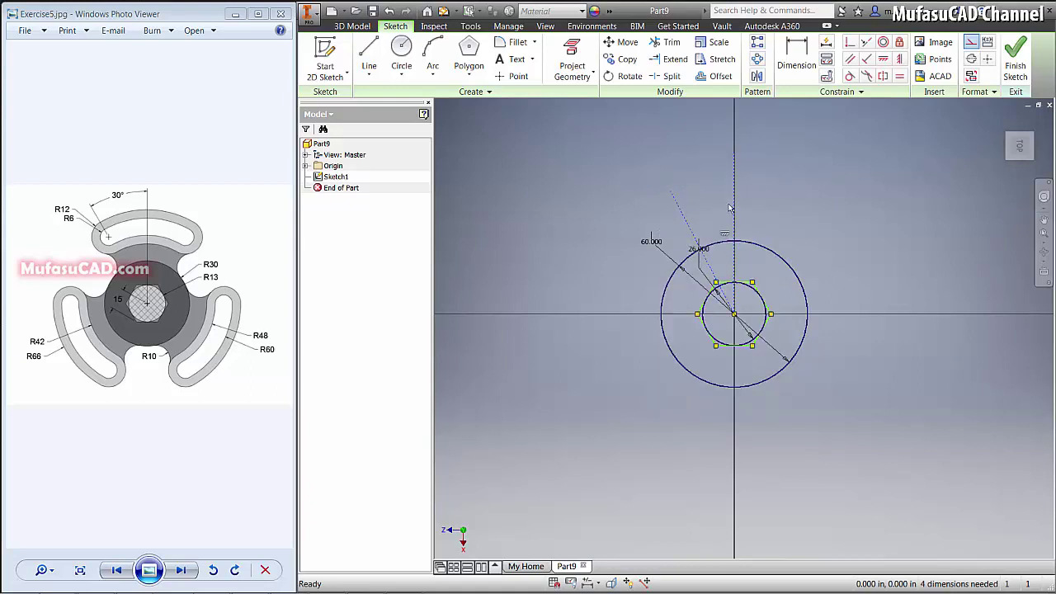
- Draw two concentric circles at the free end of the slanted construction line, about 16 in and 10.5 in in diameter
{"action": "scroll", "coordinate": [729, 208], "scroll_direction": "up", "scroll_amount": 3}
{"action": "key", "text": "c"}
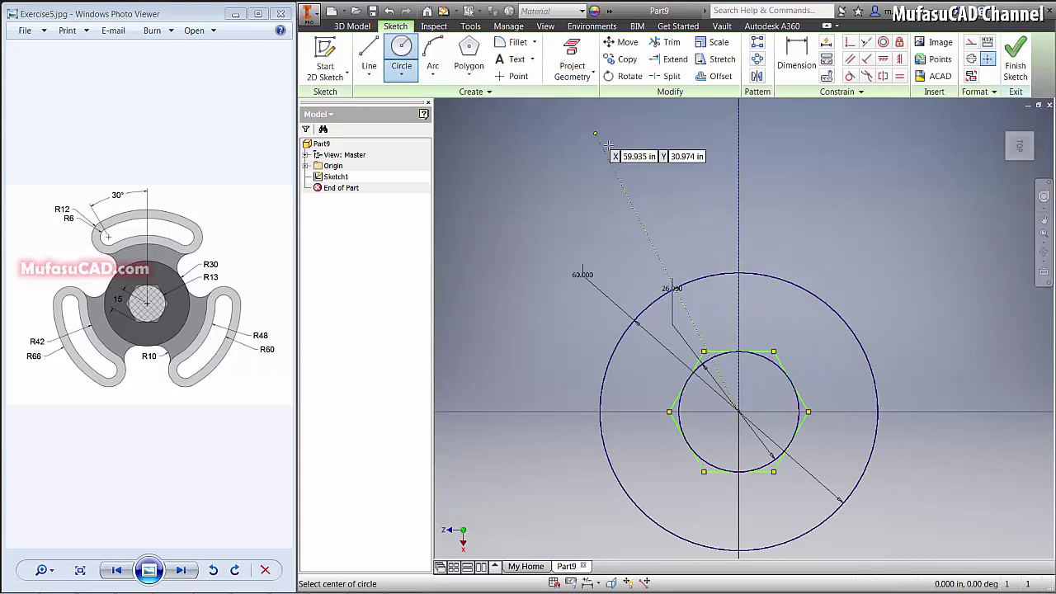
{"action": "left_click", "coordinate": [619, 177]}
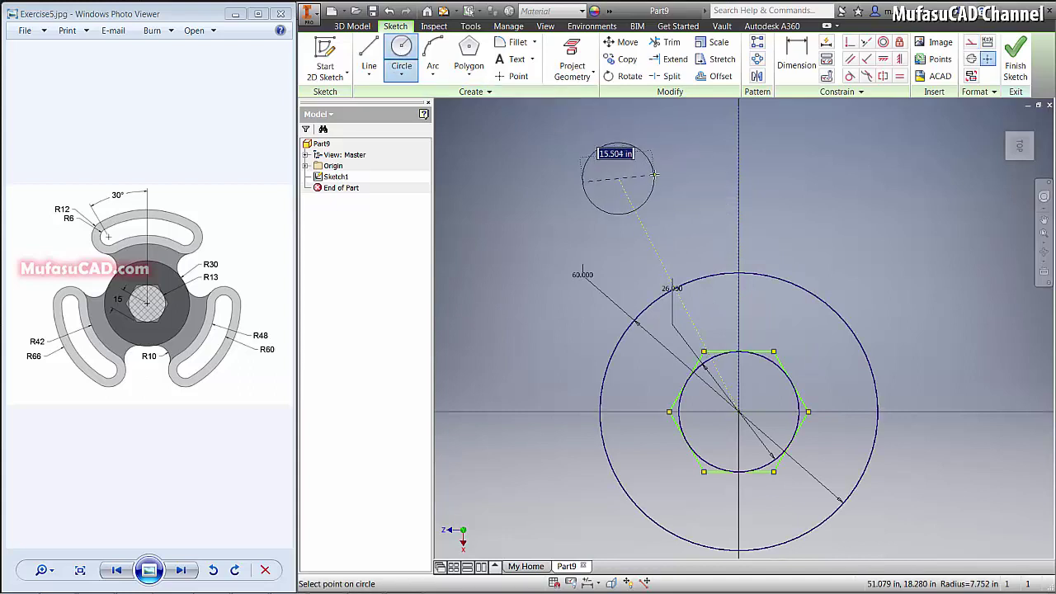
{"action": "left_click", "coordinate": [585, 165]}
{"action": "left_click", "coordinate": [619, 178]}
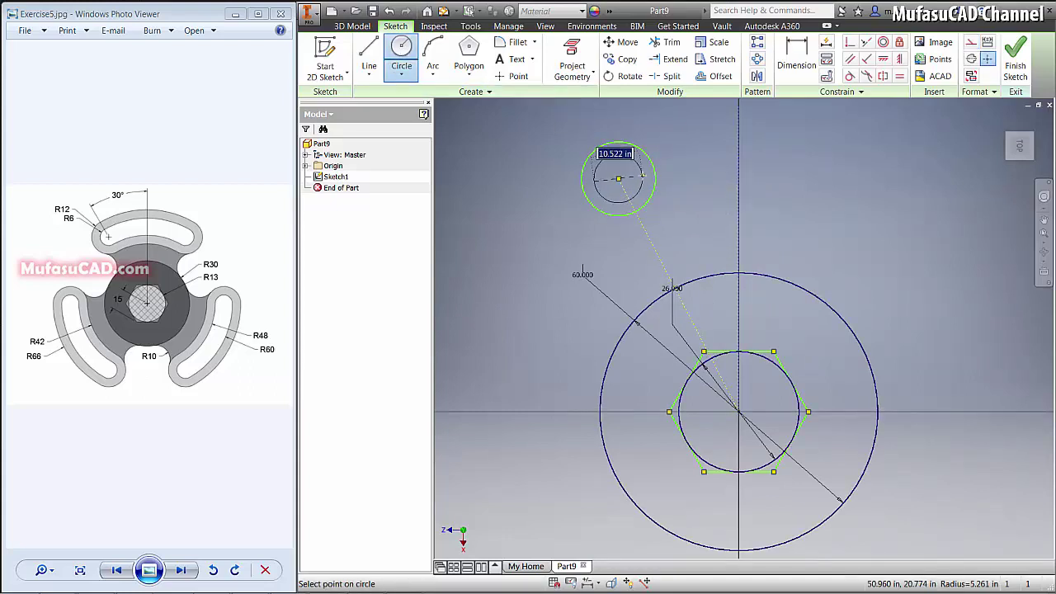
{"action": "left_click", "coordinate": [619, 156]}
- Dimension the larger circle at the slanted line's end with a diameter of 24 in
{"action": "left_click", "coordinate": [798, 57]}
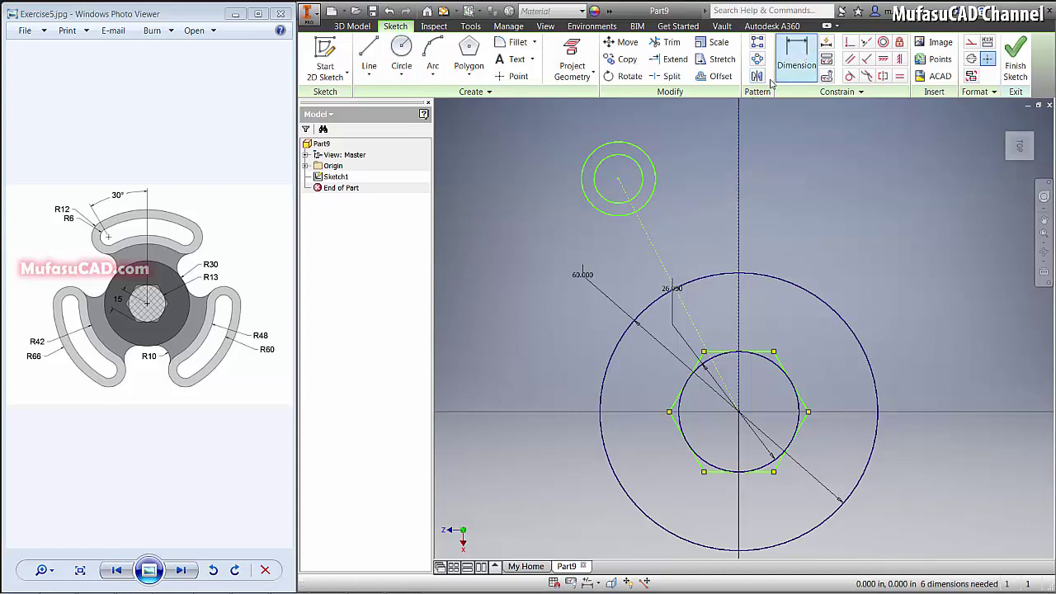
{"action": "left_click", "coordinate": [593, 155]}
{"action": "left_click", "coordinate": [536, 163]}
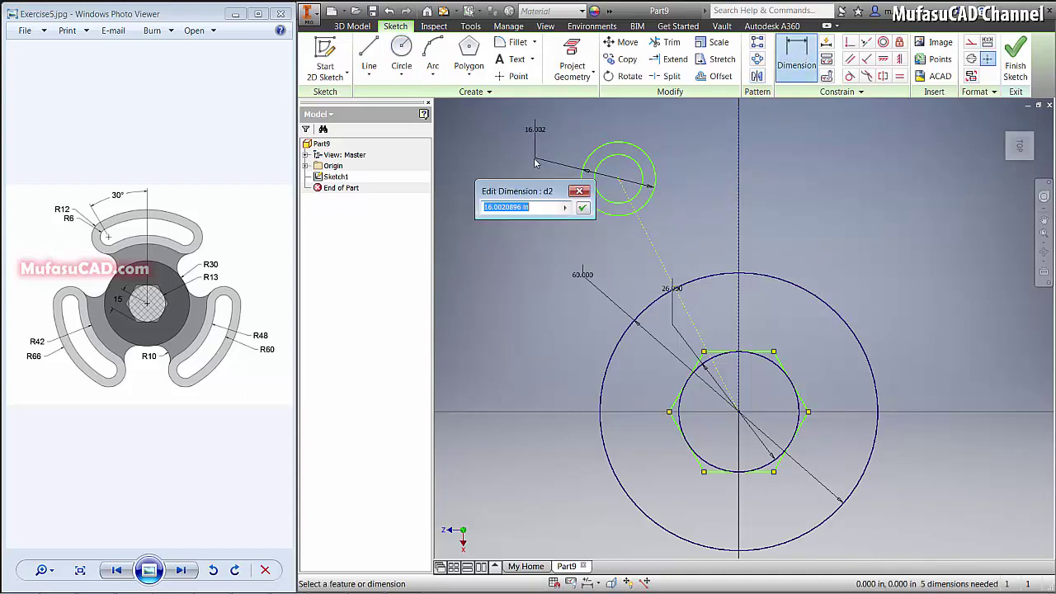
{"action": "type", "text": "24"}
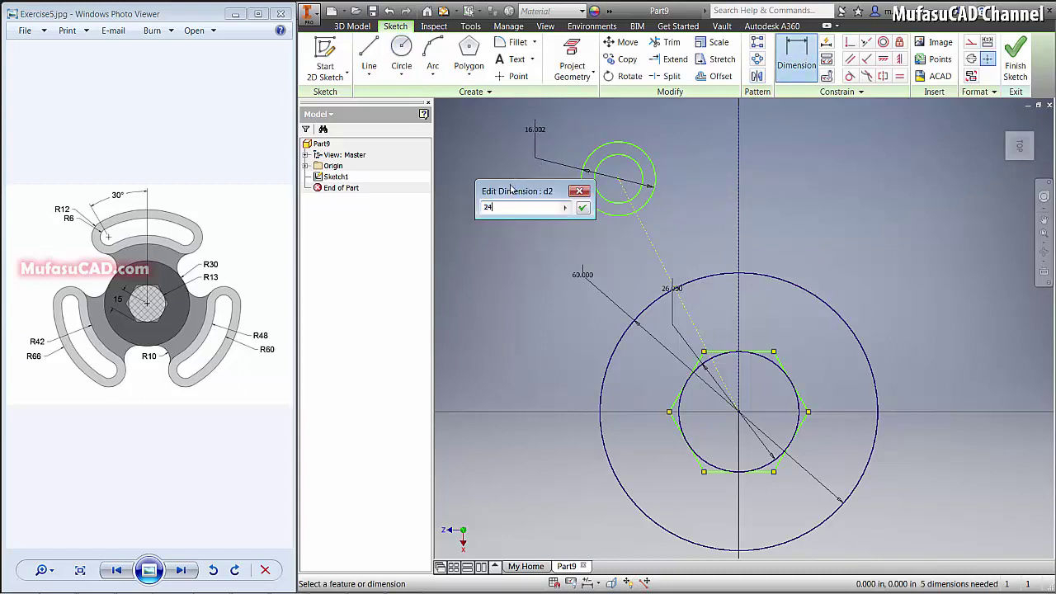
{"action": "left_click", "coordinate": [582, 209]}
- Dimension the inner circle at the slanted line's end with a diameter of 12 in
{"action": "left_click", "coordinate": [595, 177]}
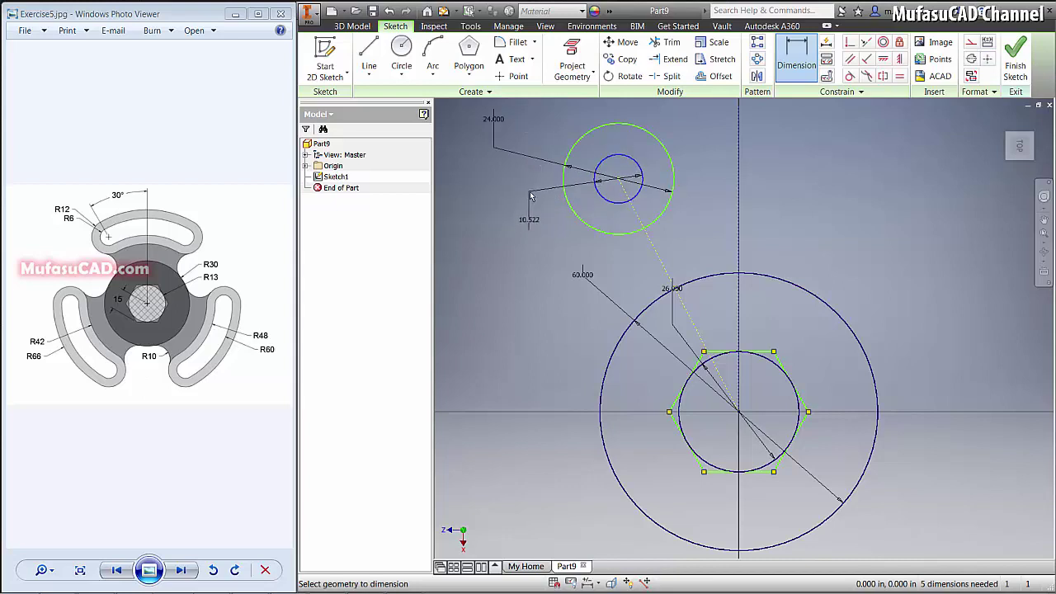
{"action": "left_click", "coordinate": [531, 195]}
{"action": "type", "text": "12"}
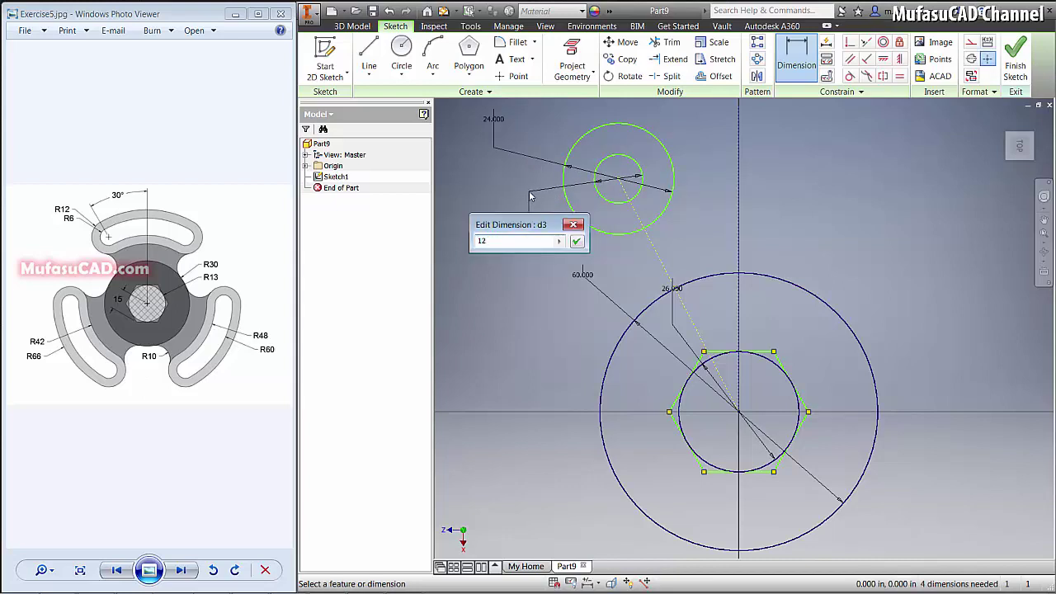
{"action": "key", "text": "Return"}
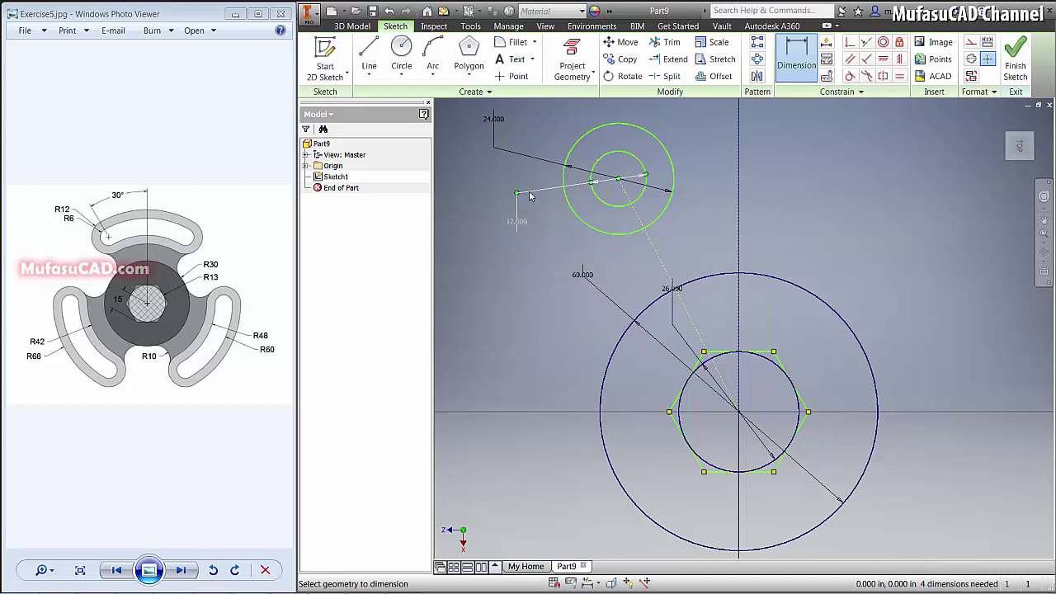
- Draw a free-standing circle about 22.4 in in diameter outside the 60 in circle, on its upper-left side
{"action": "left_click", "coordinate": [402, 54]}
{"action": "left_click", "coordinate": [526, 328]}
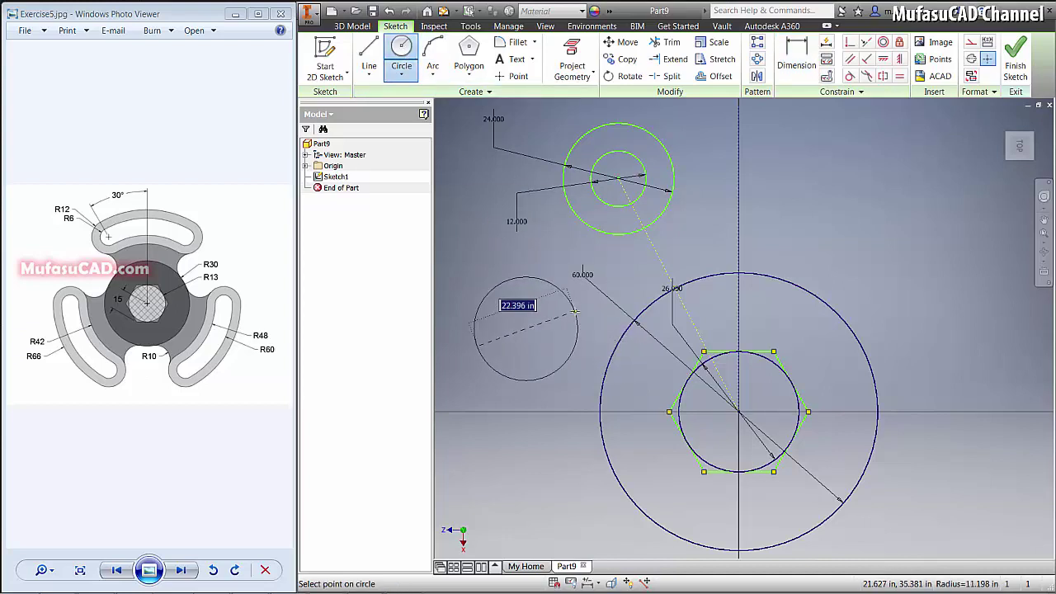
{"action": "left_click", "coordinate": [488, 294]}
- Dimension the free-standing circle beside the 60 in circle with a diameter of 20 in
{"action": "left_click", "coordinate": [793, 63]}
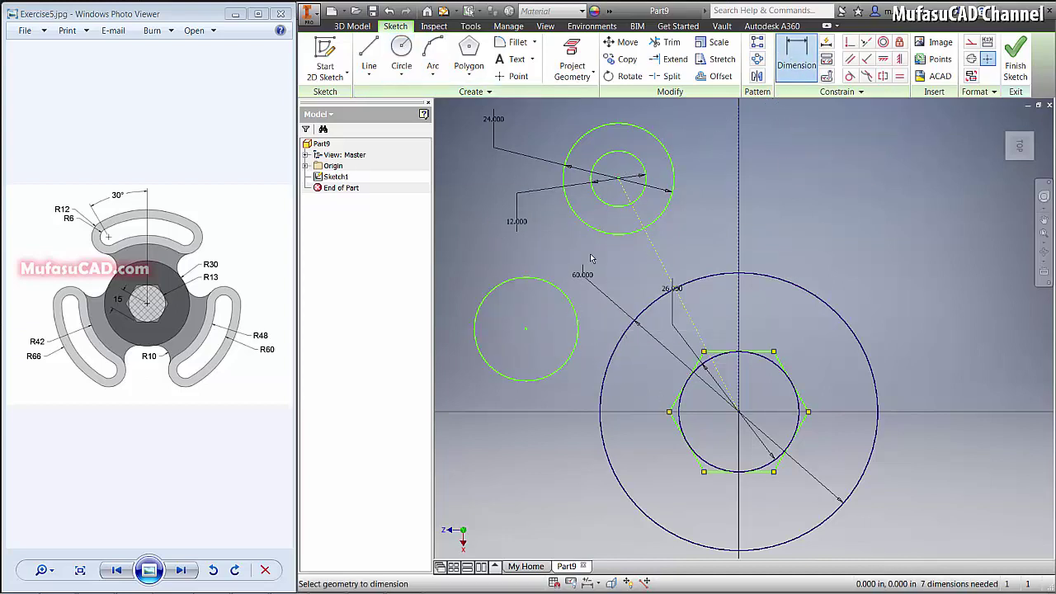
{"action": "left_click", "coordinate": [522, 281]}
{"action": "left_click", "coordinate": [479, 262]}
{"action": "type", "text": "20"}
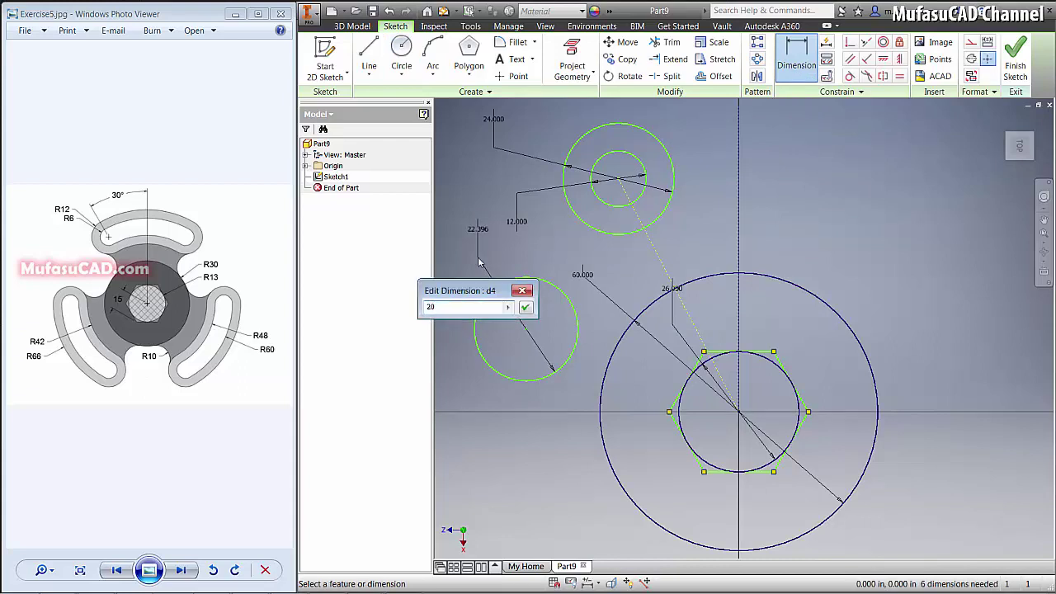
{"action": "key", "text": "Return"}
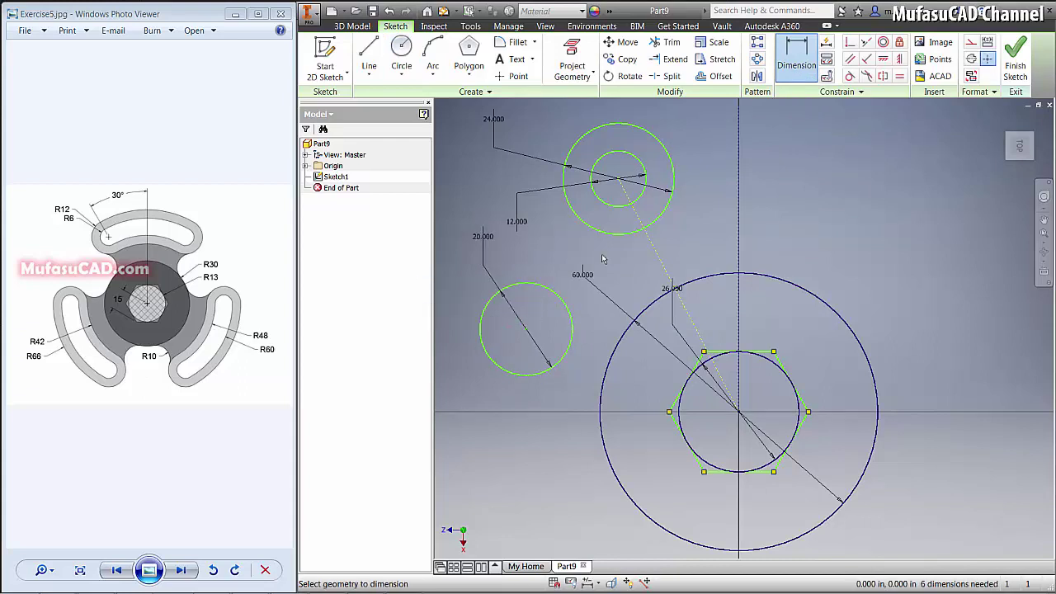
- Dimension the angle between the vertical and slanted construction lines as 30 degrees
{"action": "left_click", "coordinate": [739, 230]}
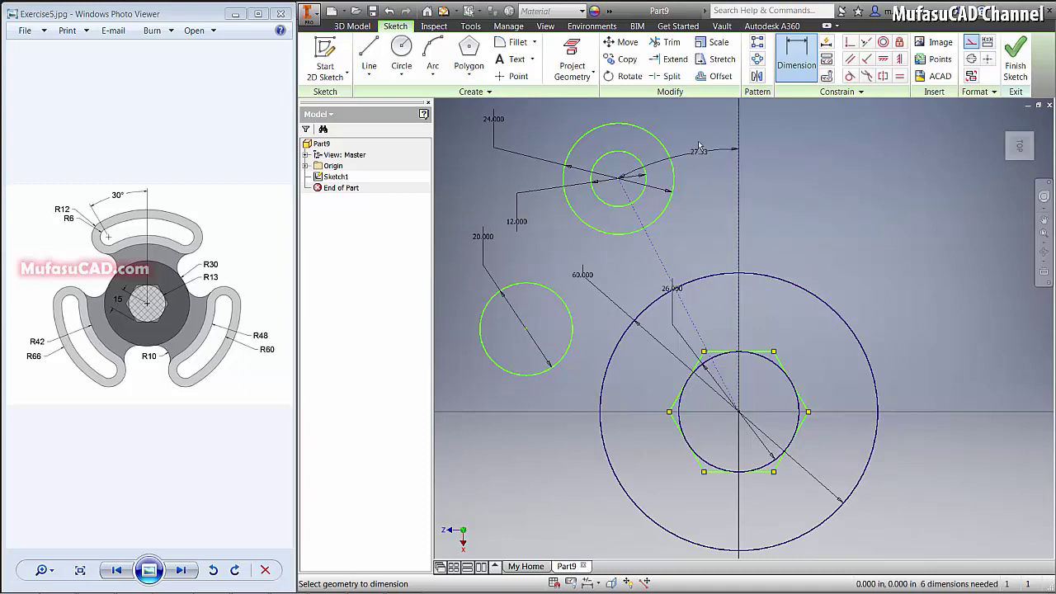
{"action": "left_click", "coordinate": [612, 150]}
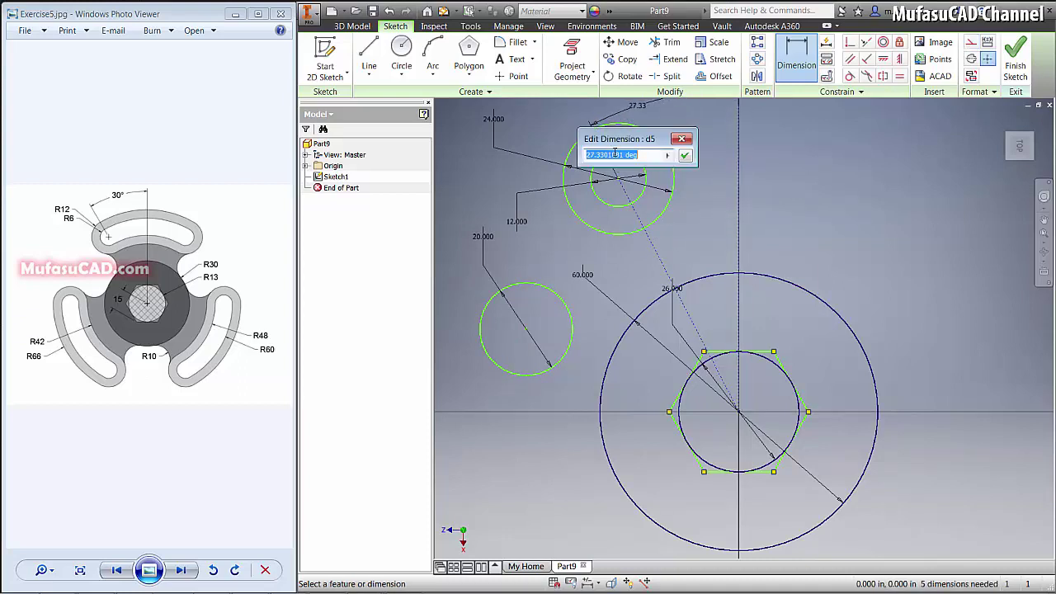
{"action": "type", "text": "30"}
{"action": "key", "text": "Return"}
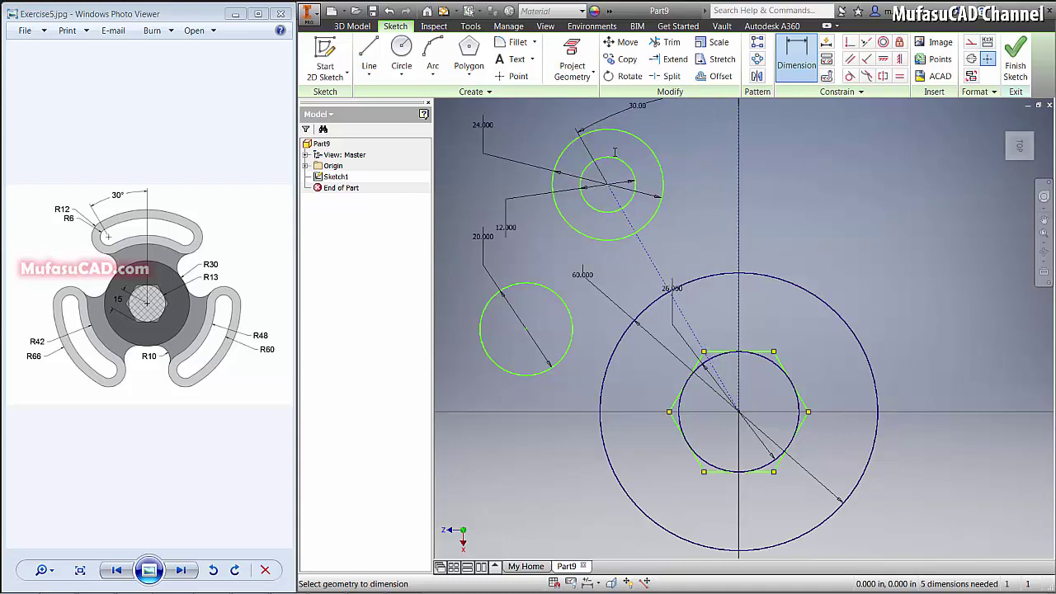
{"action": "key", "text": "Escape"}
- Make the 20 in circle tangent to the 60 in and 24 in circles and trim away its outer portion
{"action": "left_click", "coordinate": [850, 76]}
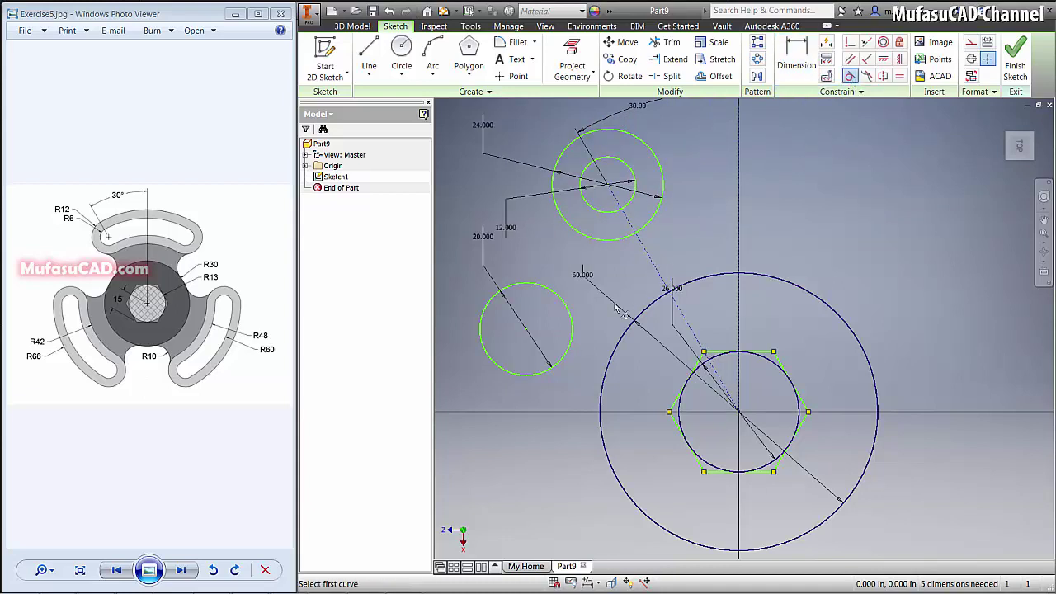
{"action": "left_click", "coordinate": [573, 331]}
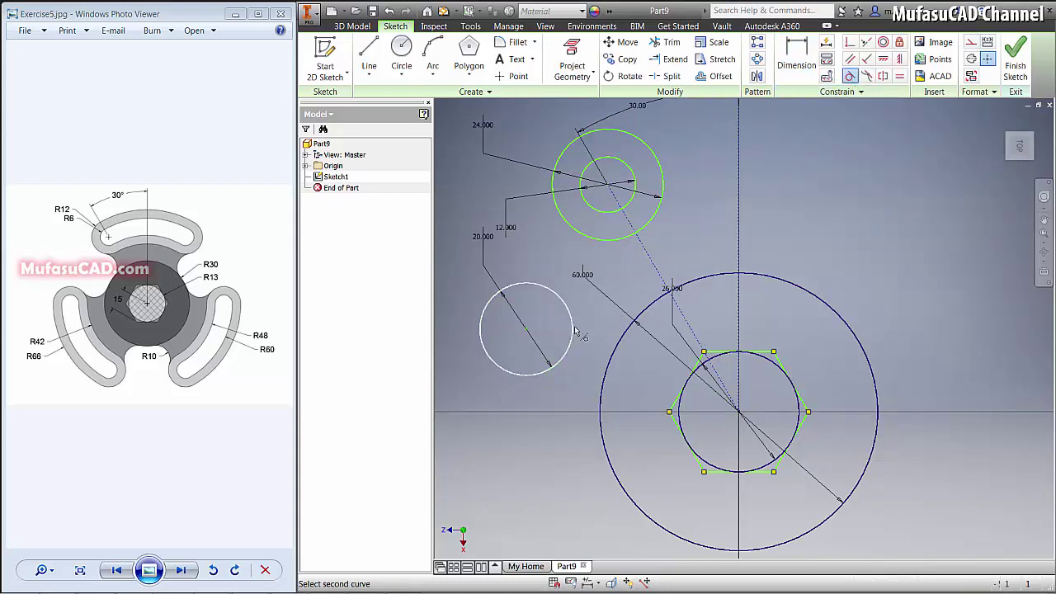
{"action": "left_click", "coordinate": [623, 342]}
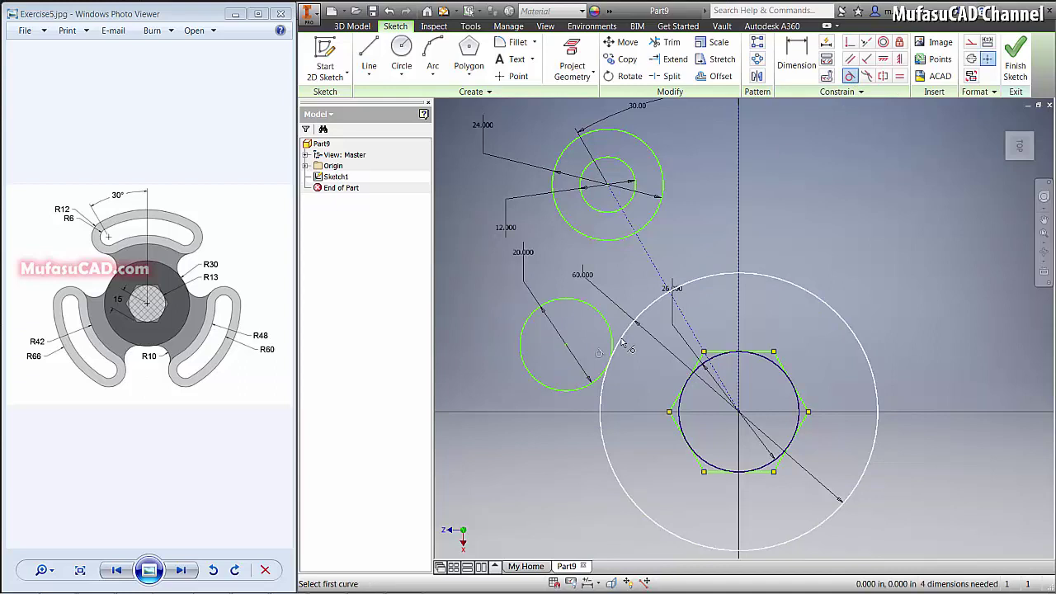
{"action": "left_click", "coordinate": [607, 242]}
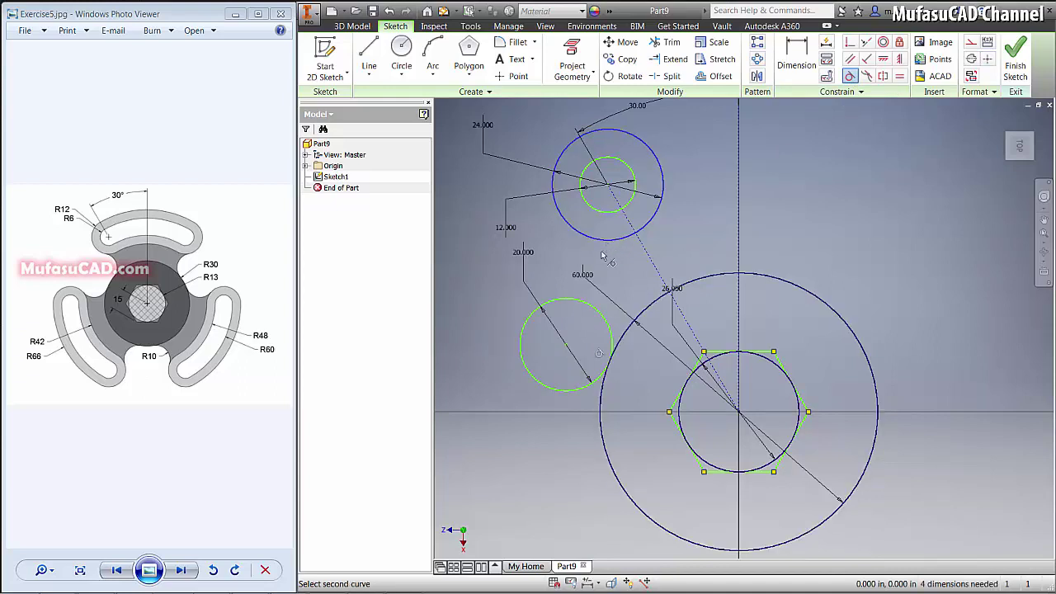
{"action": "left_click", "coordinate": [586, 305]}
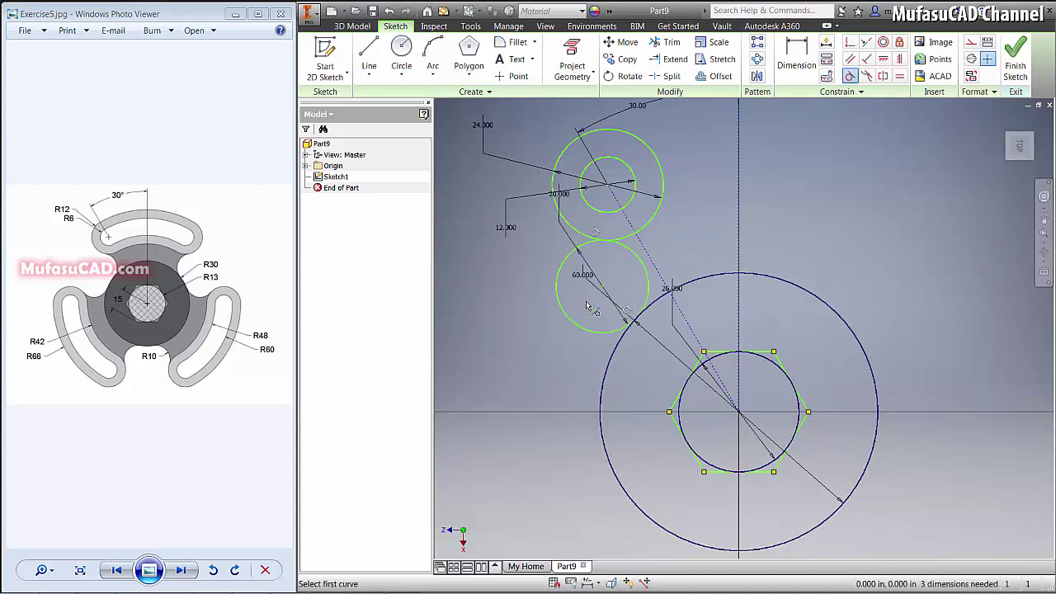
{"action": "left_click", "coordinate": [668, 42]}
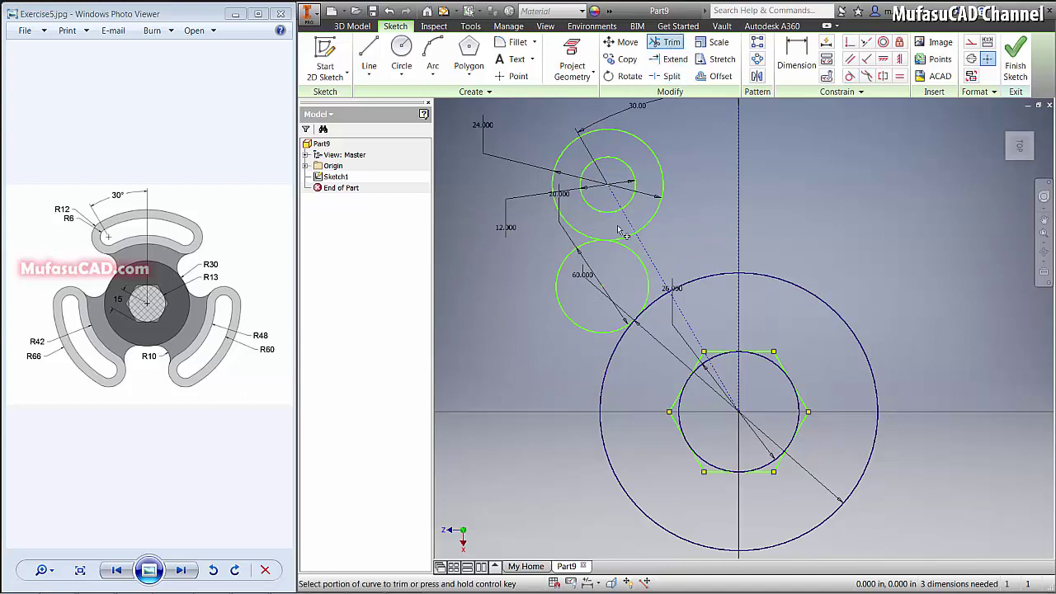
{"action": "left_click", "coordinate": [561, 302]}
- Mirror the 24 in and 12 in circles and the trimmed tangent arc across the vertical construction line
{"action": "left_click", "coordinate": [758, 75]}
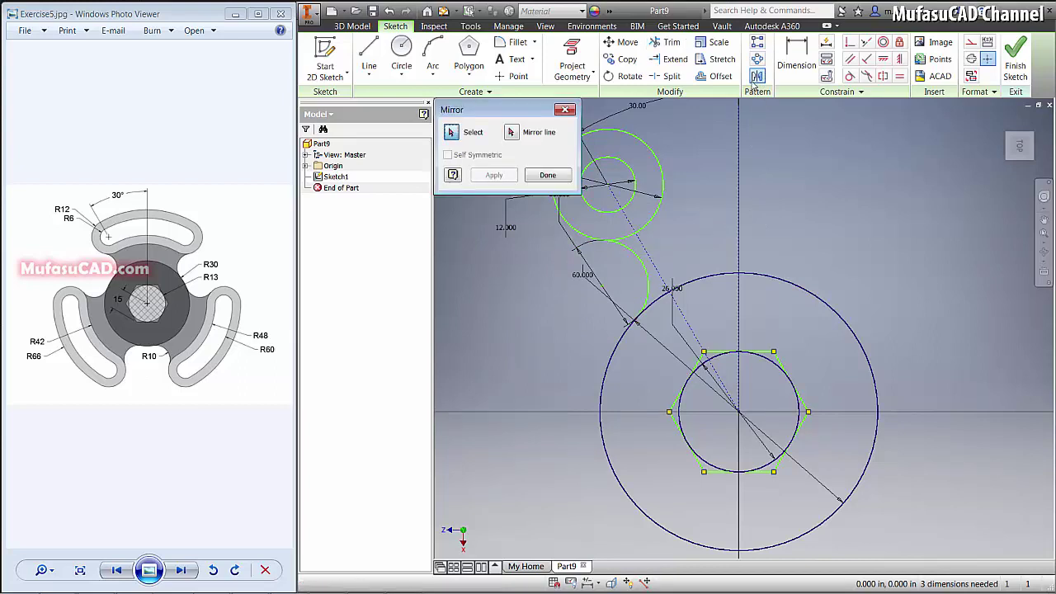
{"action": "left_click", "coordinate": [621, 132]}
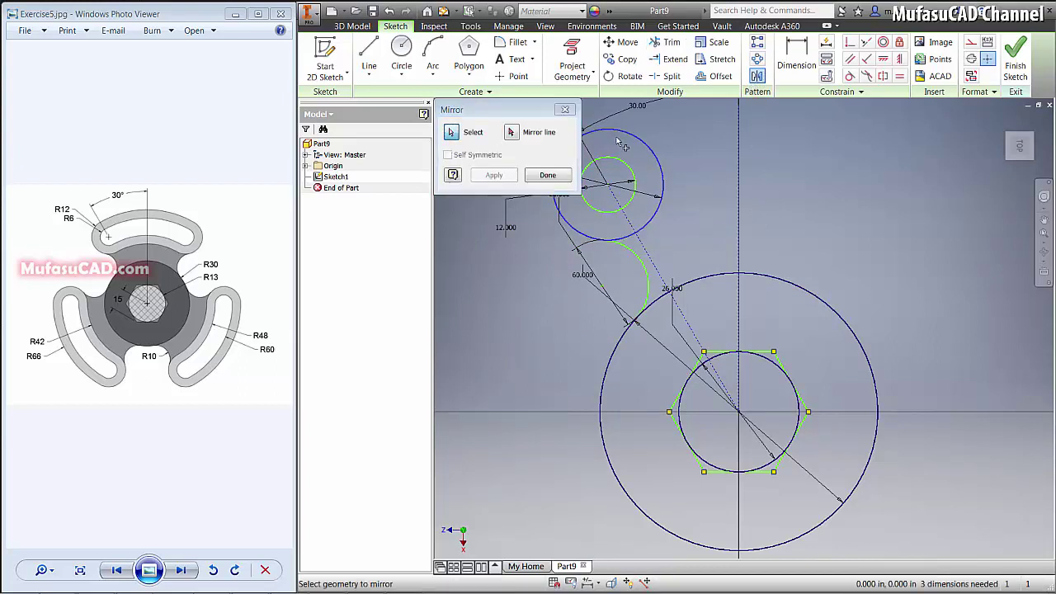
{"action": "left_click", "coordinate": [626, 162]}
{"action": "left_click", "coordinate": [646, 259]}
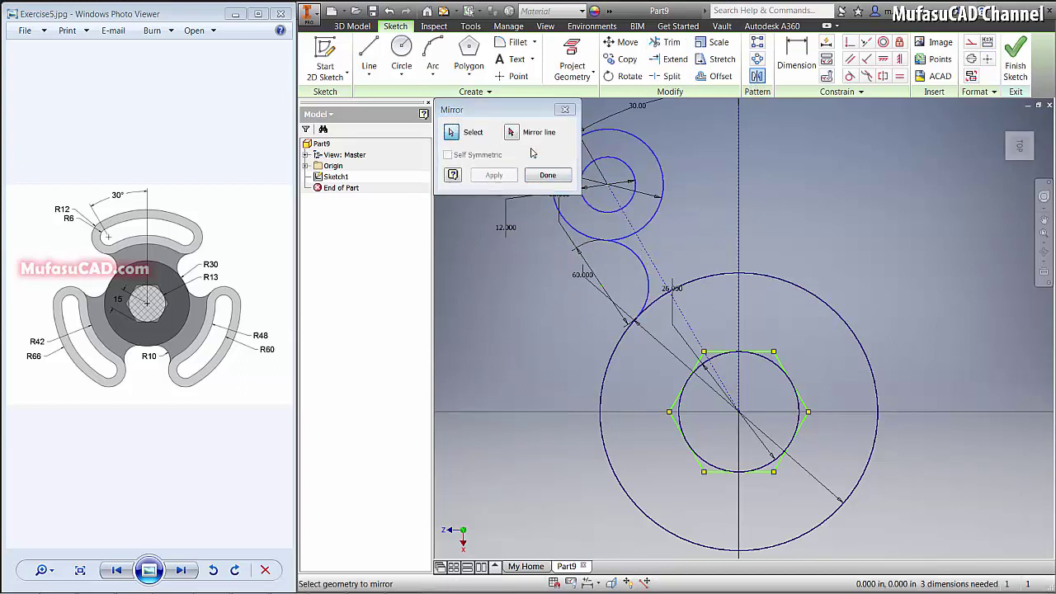
{"action": "left_click", "coordinate": [512, 132]}
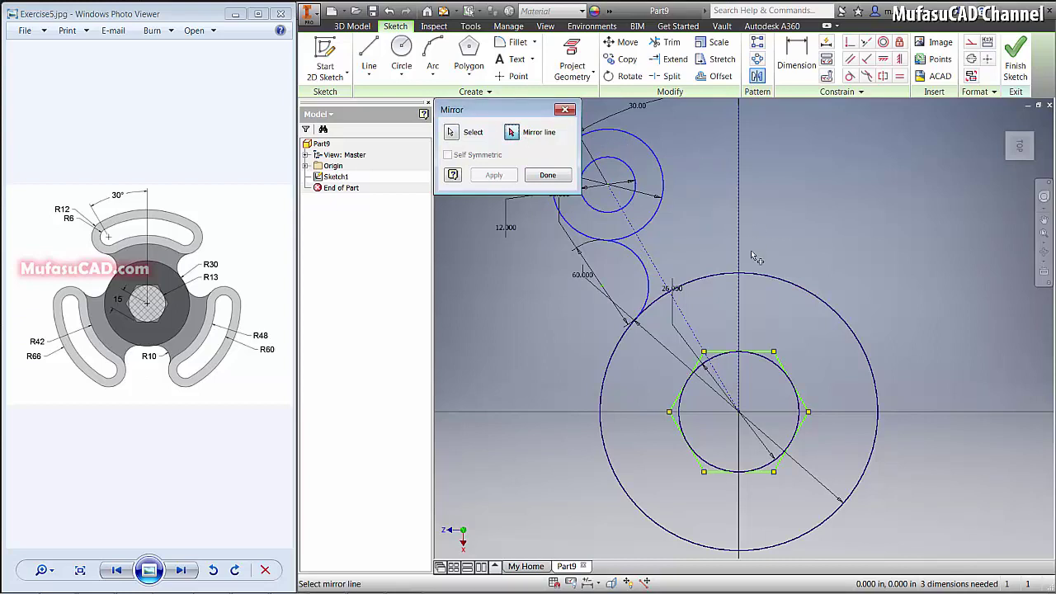
{"action": "left_click", "coordinate": [742, 305]}
{"action": "left_click", "coordinate": [494, 175]}
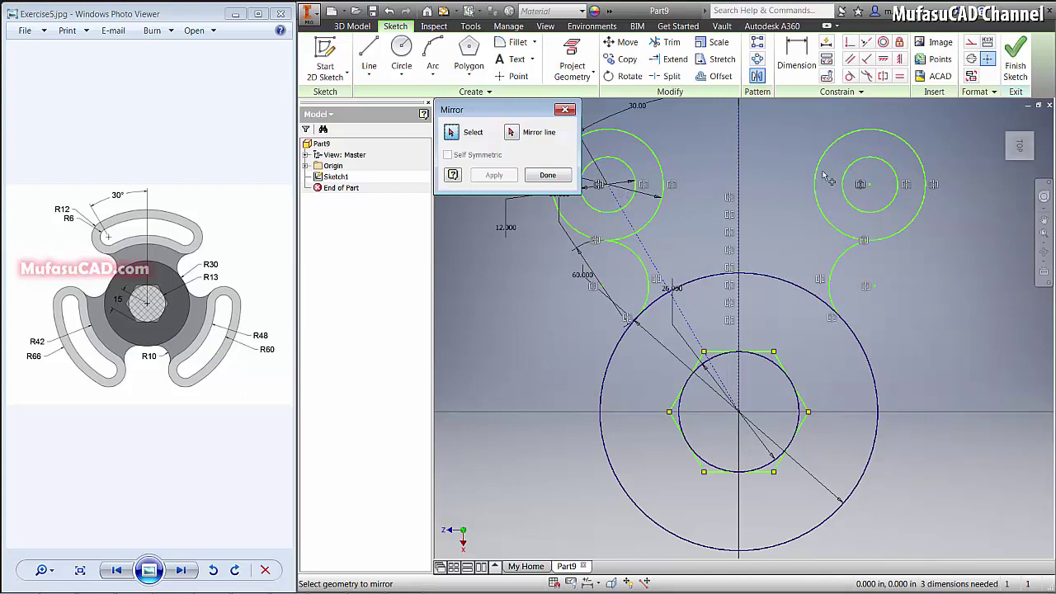
{"action": "left_click", "coordinate": [548, 176]}
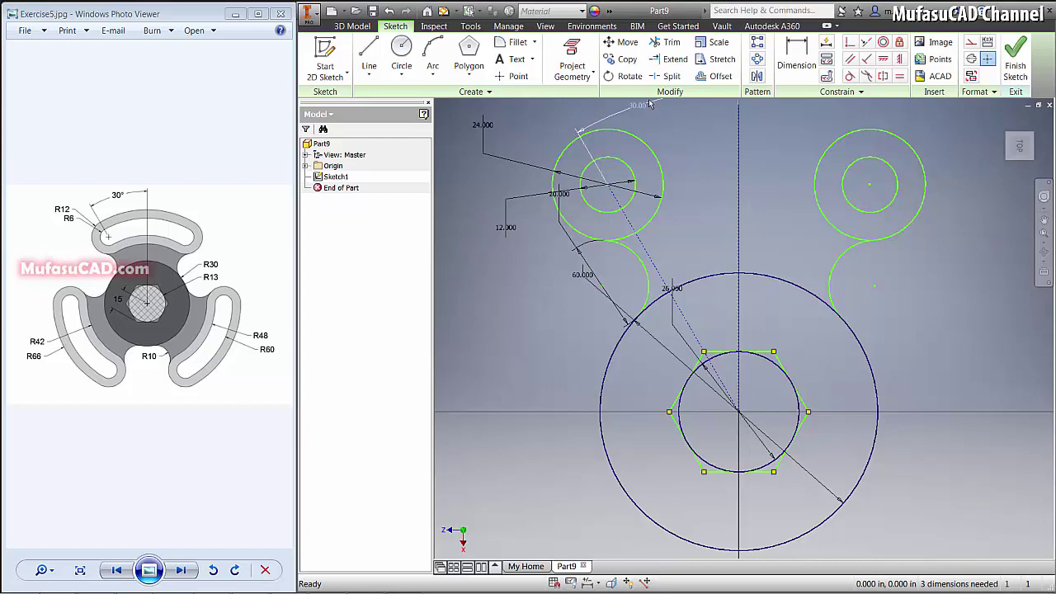
- Draw a circle about 86.5 in in diameter centred just off the origin, around the 60 in circle
{"action": "left_click", "coordinate": [402, 50]}
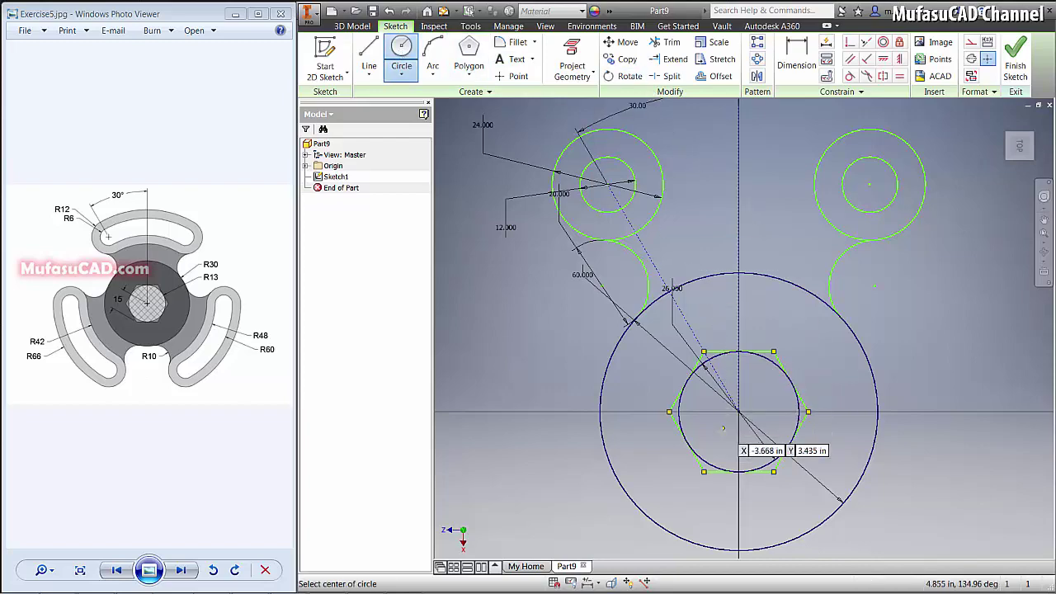
{"action": "left_click", "coordinate": [721, 415]}
{"action": "left_click", "coordinate": [885, 529]}
- Dimension the new outermost circle with a diameter of 132 in
{"action": "key", "text": "d"}
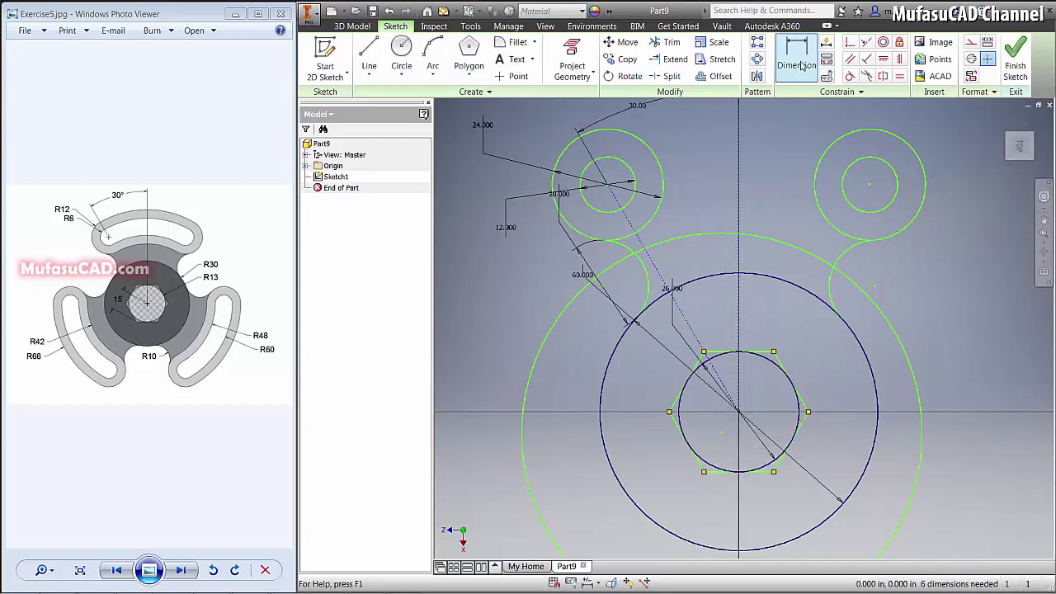
{"action": "left_click", "coordinate": [545, 318]}
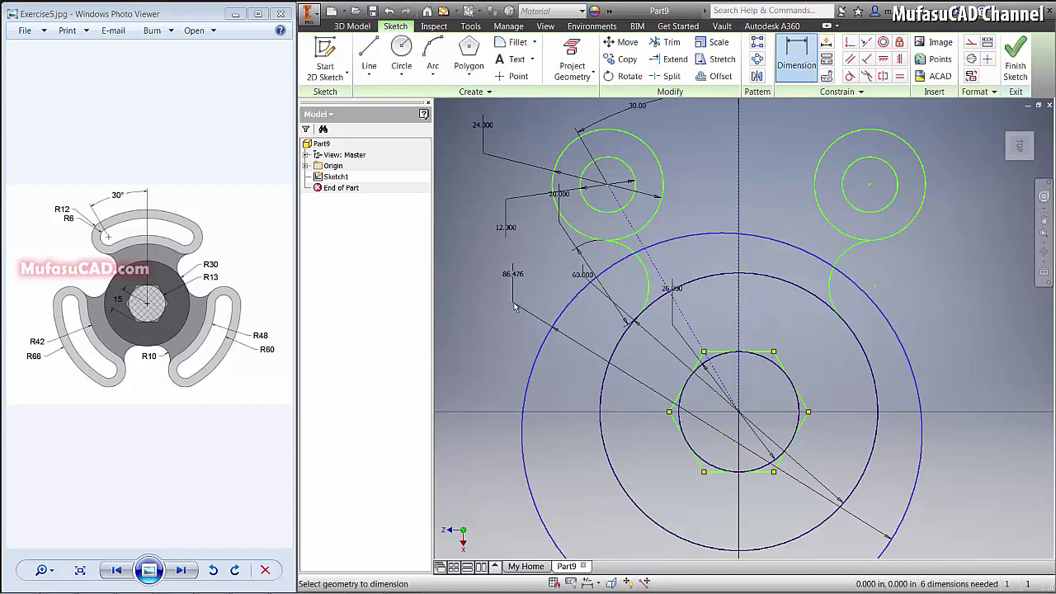
{"action": "left_click", "coordinate": [508, 311]}
{"action": "type", "text": "1"}
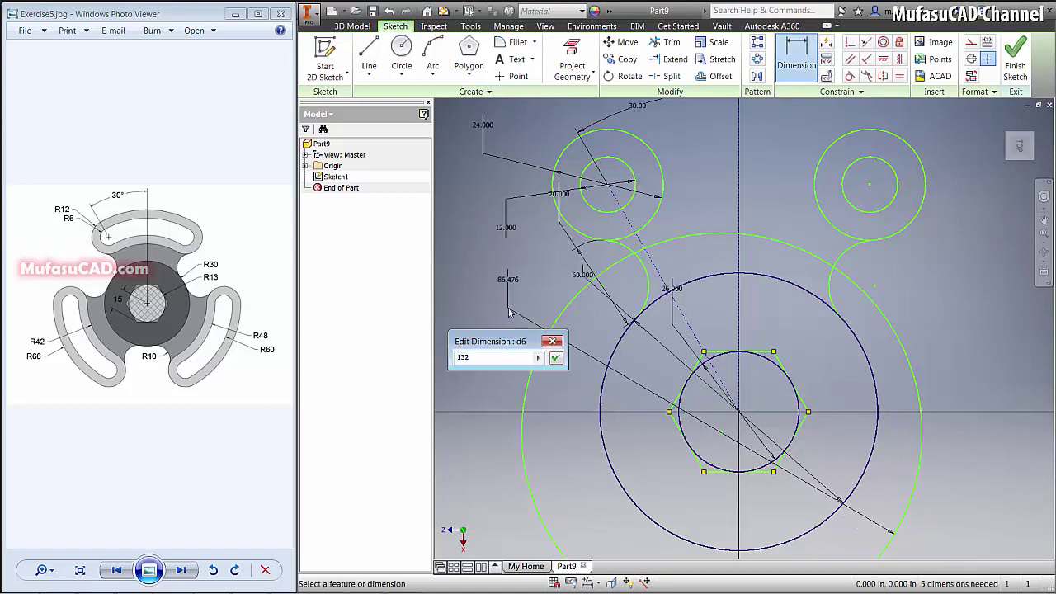
{"action": "type", "text": "32"}
{"action": "key", "text": "Return"}
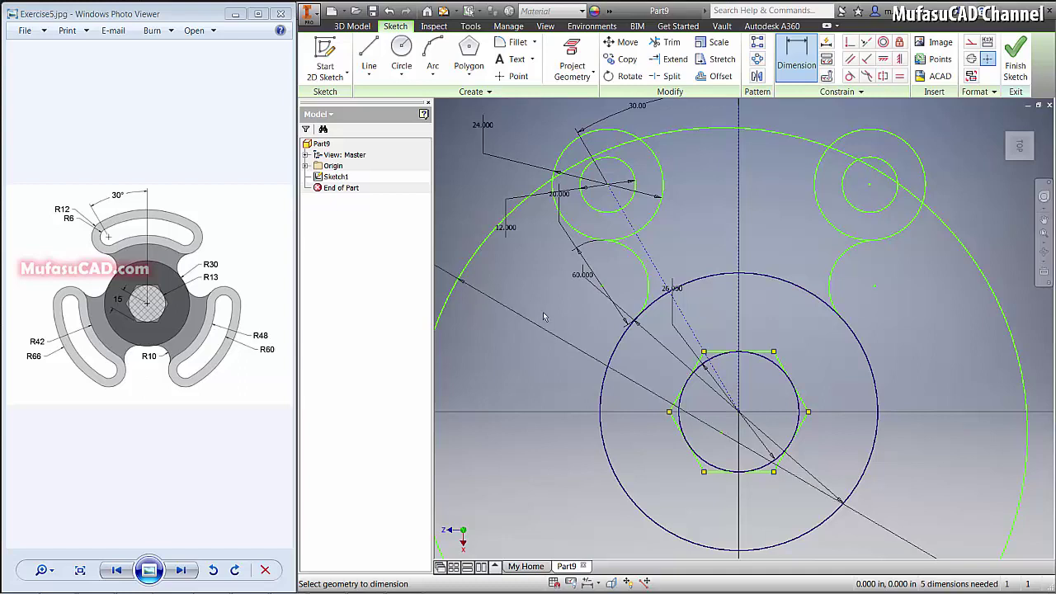
- Make the 132 in circle tangent to both 24 in circles and trim it to the upper arc between them
{"action": "left_click", "coordinate": [850, 77]}
{"action": "left_click", "coordinate": [594, 136]}
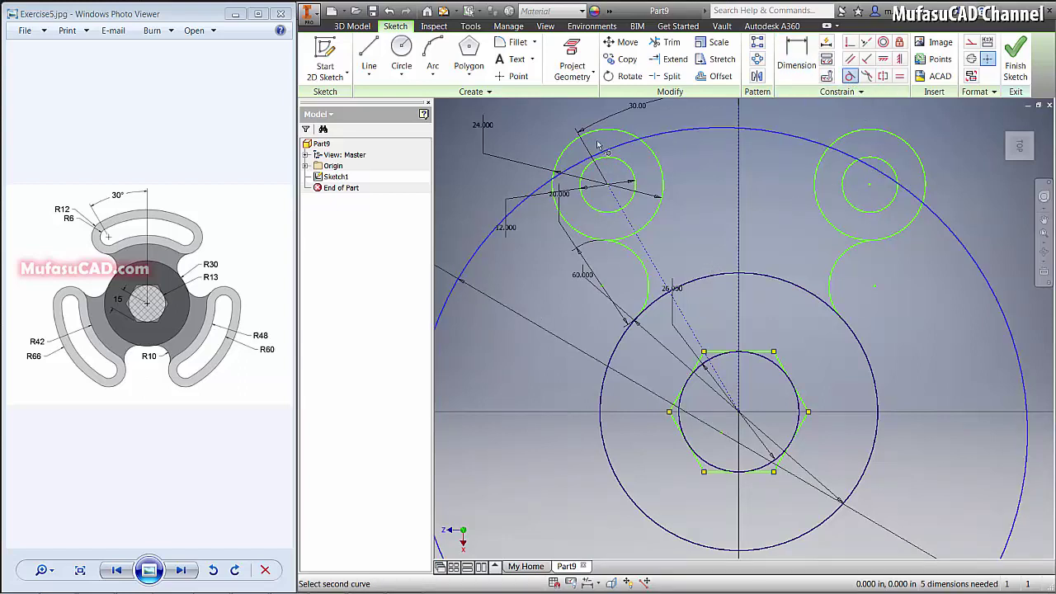
{"action": "left_click", "coordinate": [594, 135]}
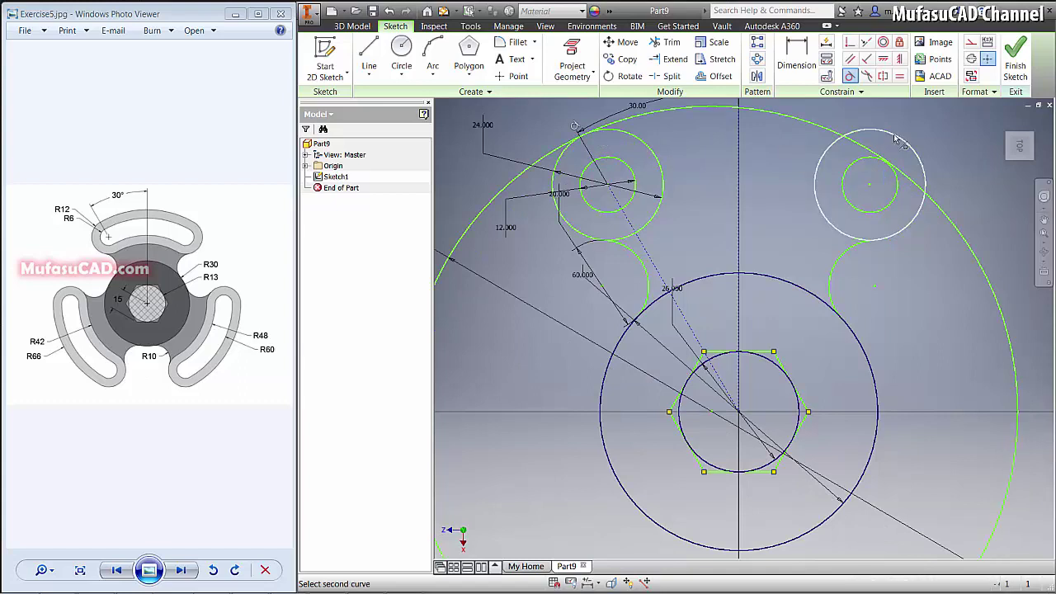
{"action": "left_click", "coordinate": [870, 151]}
{"action": "left_click", "coordinate": [871, 150]}
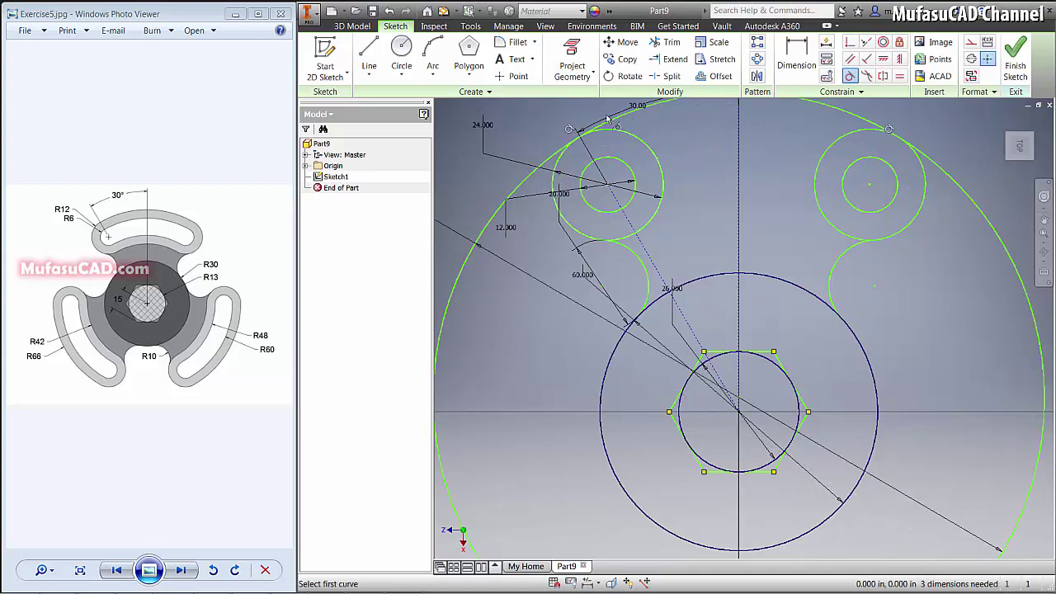
{"action": "left_click", "coordinate": [670, 43]}
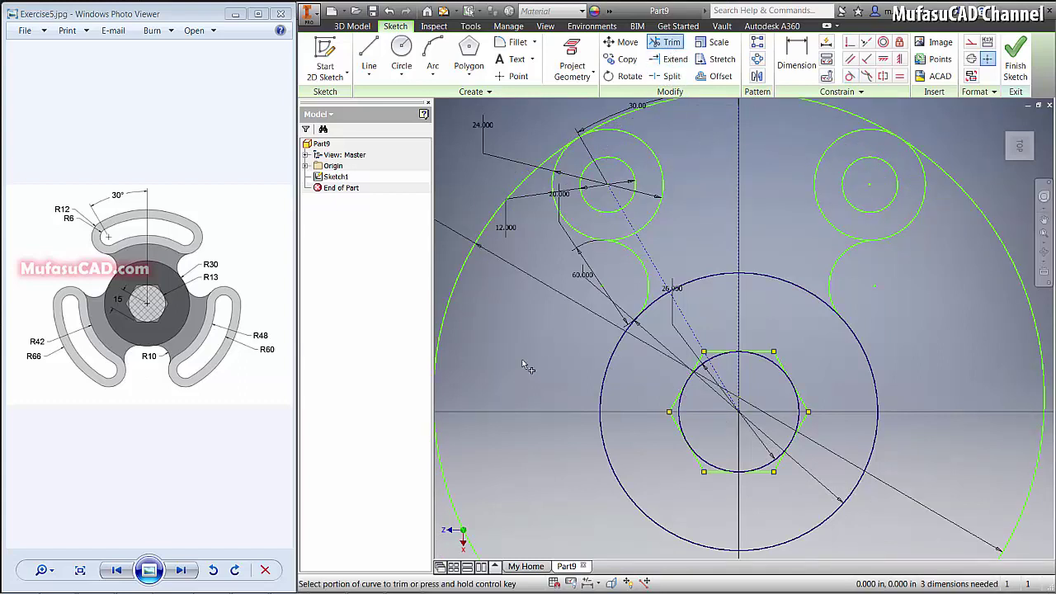
{"action": "left_click", "coordinate": [458, 262]}
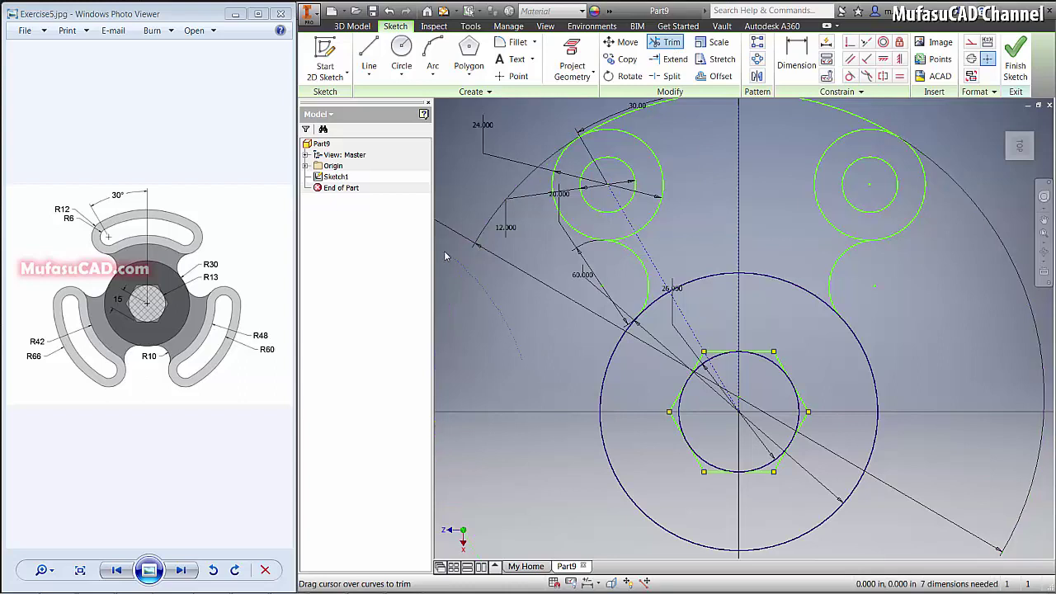
- Offset the upper outer arc inward by 6 in to form the slot's outer edge
{"action": "left_click", "coordinate": [714, 76]}
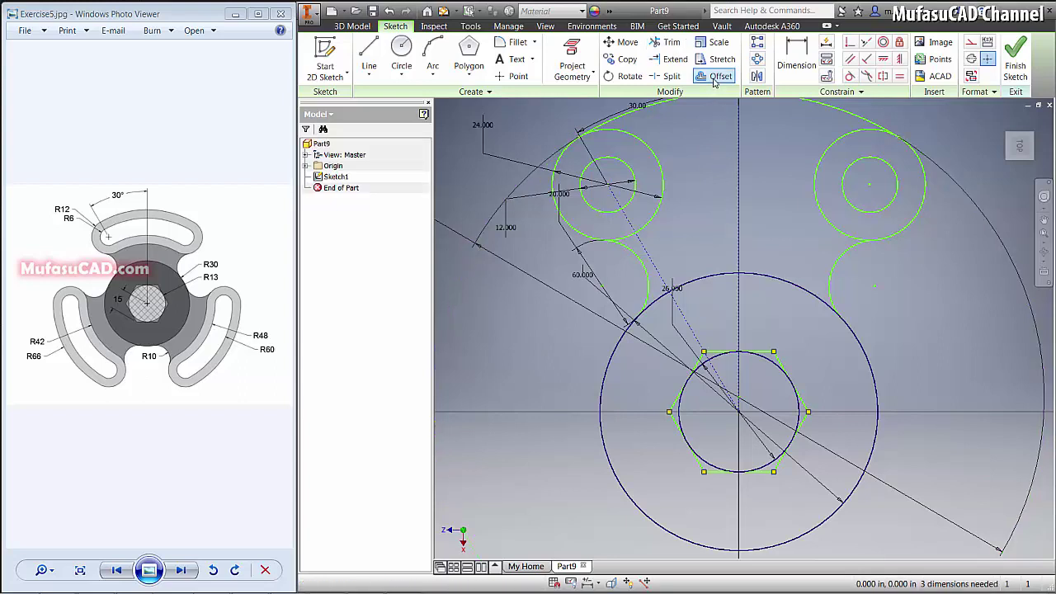
{"action": "left_click", "coordinate": [625, 120]}
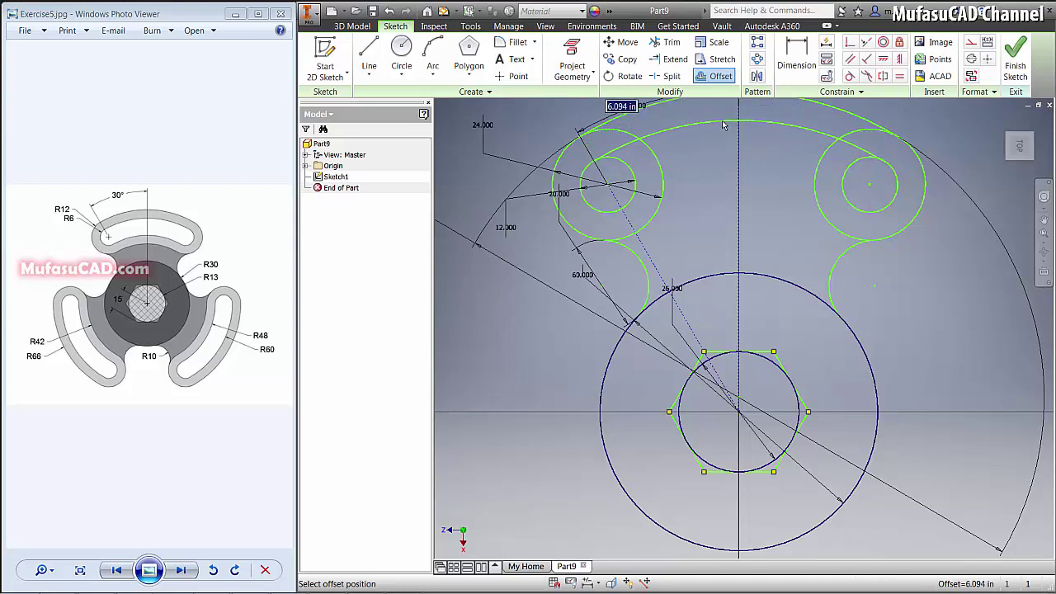
{"action": "type", "text": "6"}
{"action": "key", "text": "Return"}
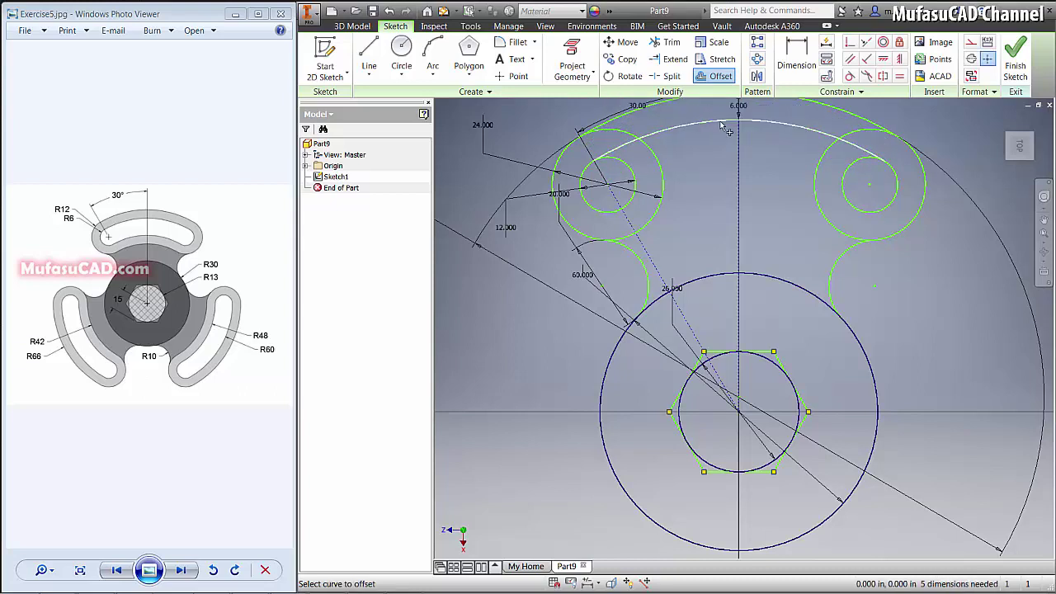
- Offset the slot's outer arc inward by 12 in, and offset the resulting arc inward by another 6 in
{"action": "left_click", "coordinate": [716, 126]}
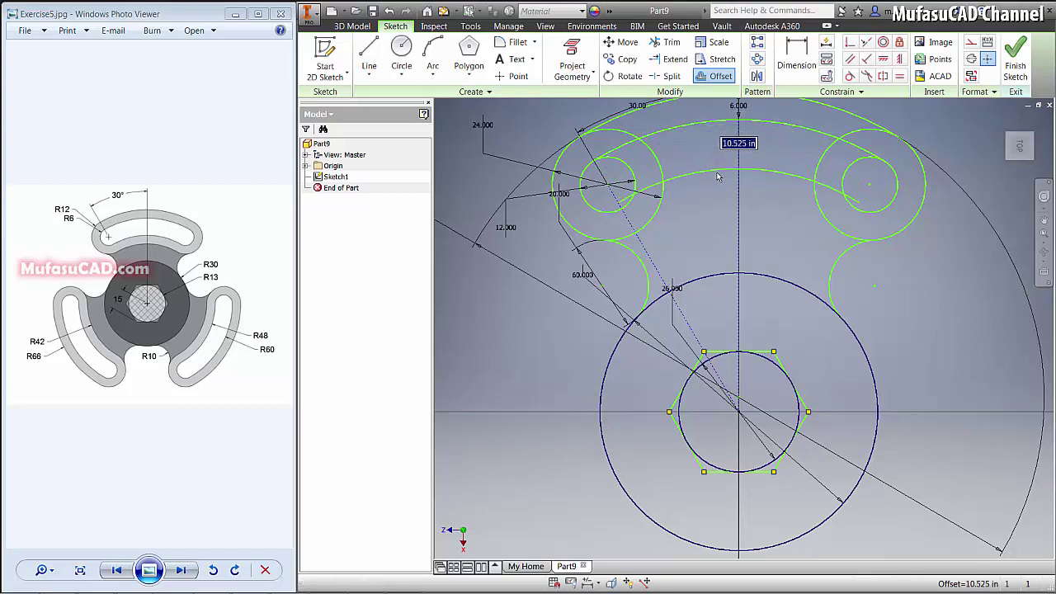
{"action": "type", "text": "12"}
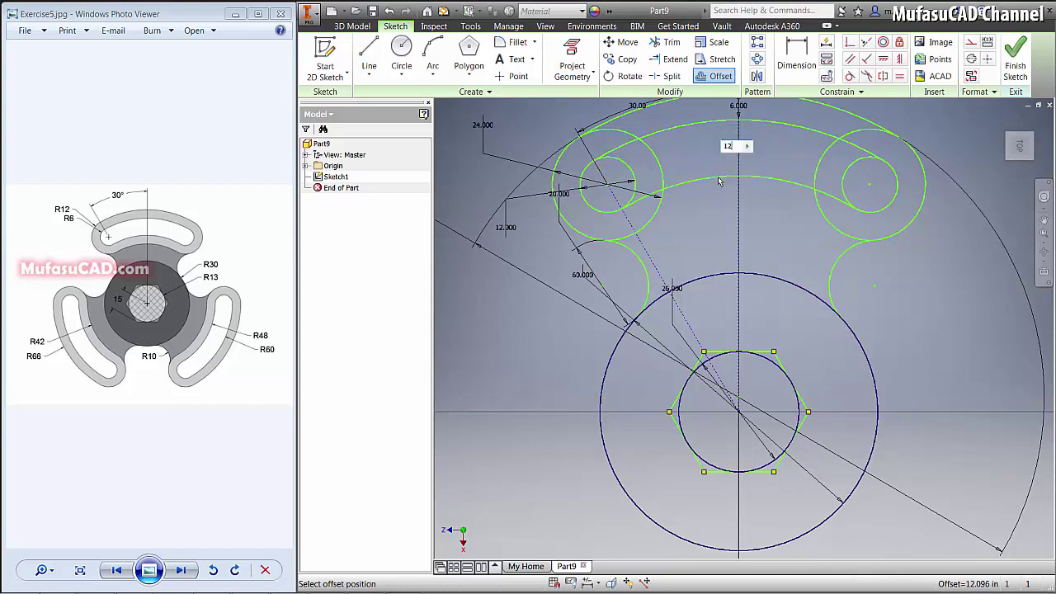
{"action": "key", "text": "Return"}
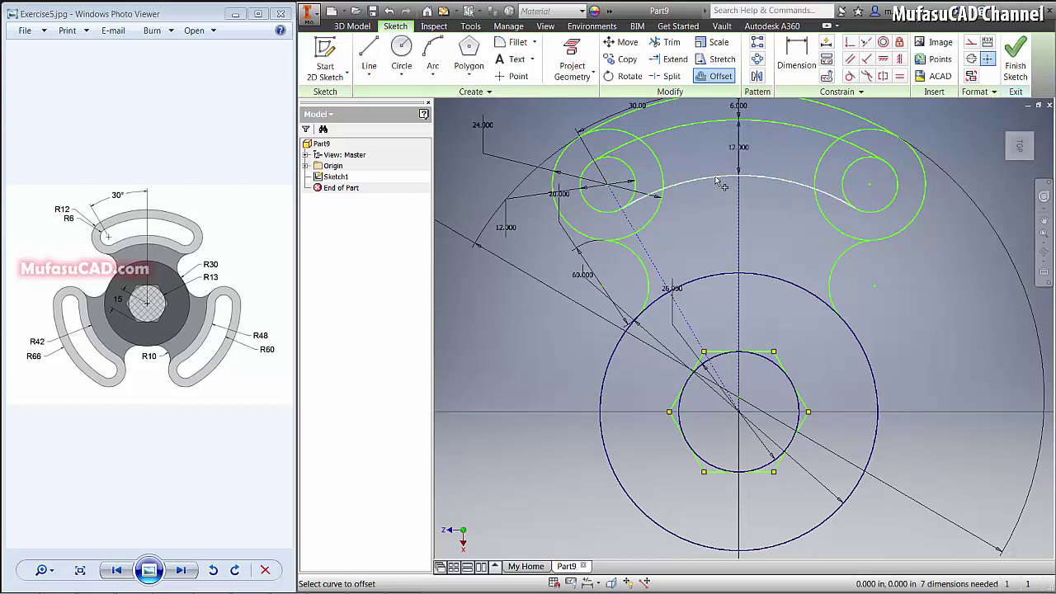
{"action": "left_click", "coordinate": [717, 182]}
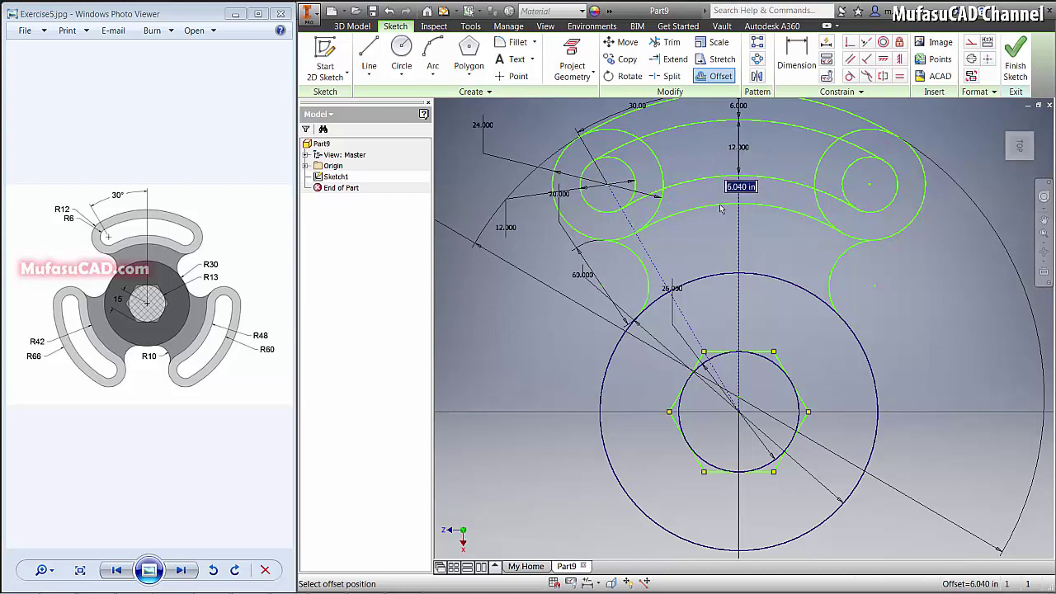
{"action": "type", "text": "6"}
{"action": "key", "text": "Return"}
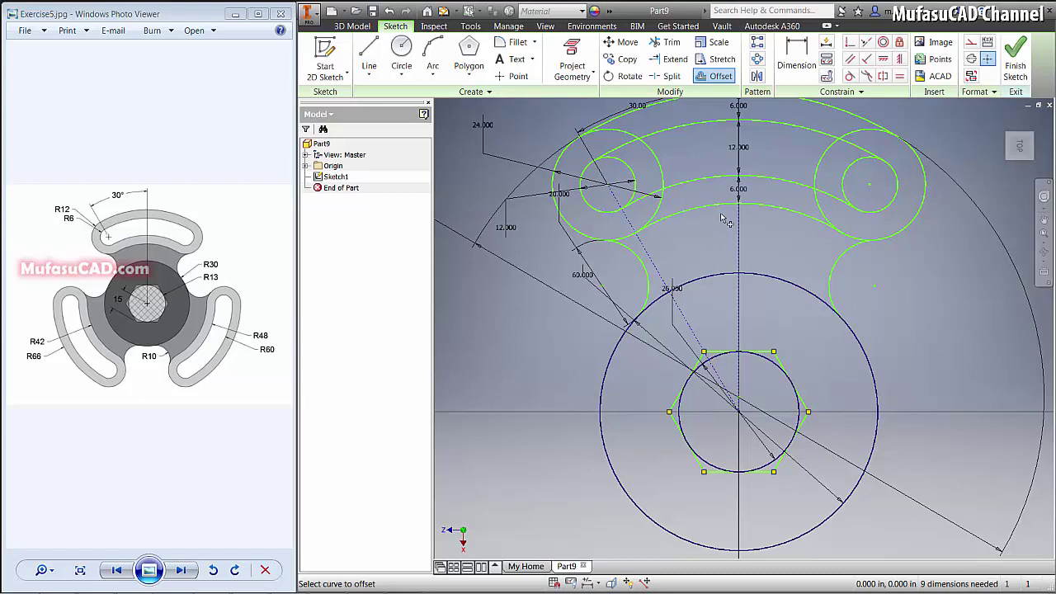
- Trim the inner portions of the 24 in and 12 in end circles to leave the upper arm's outline and its curved slot
{"action": "left_click", "coordinate": [662, 46]}
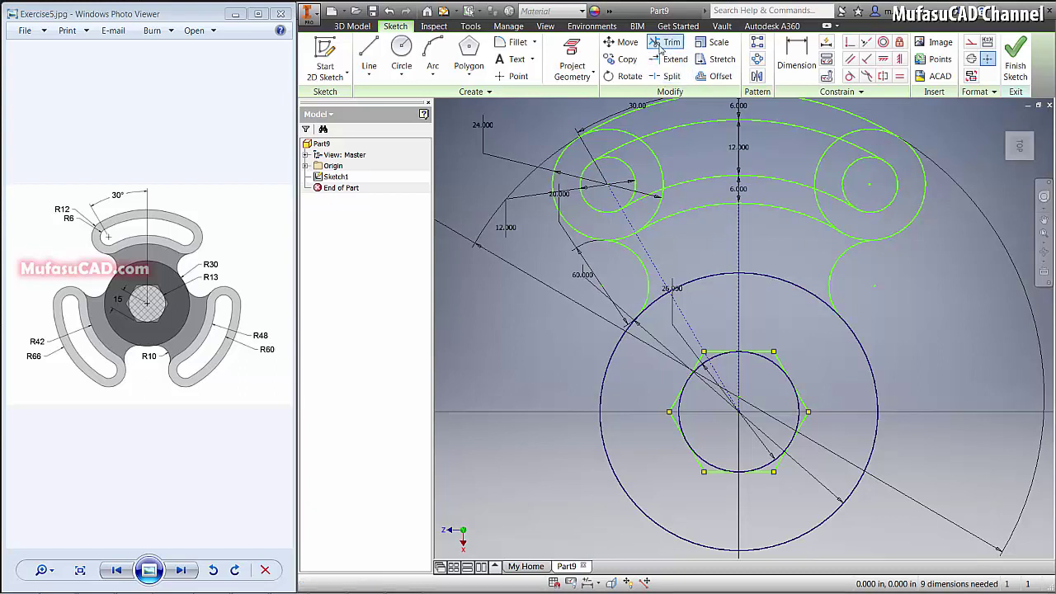
{"action": "left_click", "coordinate": [662, 46]}
{"action": "left_click", "coordinate": [869, 146]}
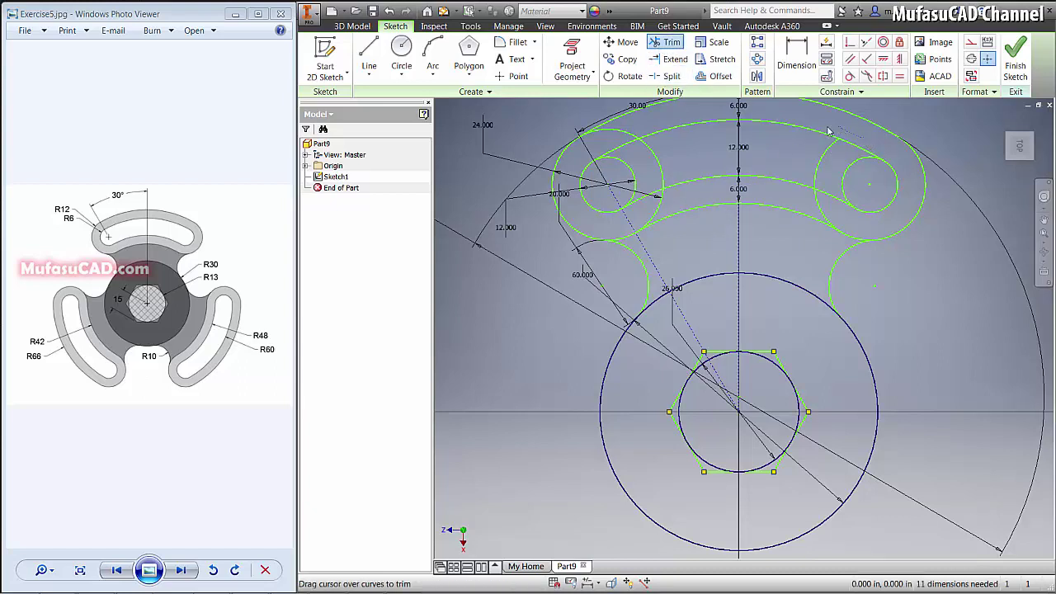
{"action": "left_click", "coordinate": [640, 136]}
{"action": "left_click", "coordinate": [634, 183]}
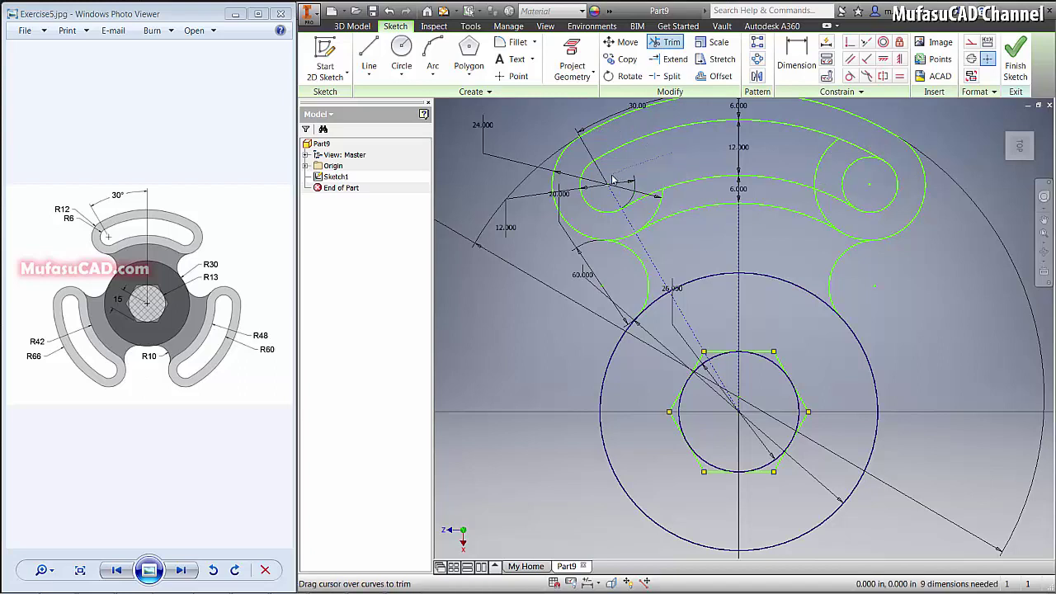
{"action": "left_click", "coordinate": [850, 184]}
{"action": "left_click", "coordinate": [826, 199]}
{"action": "left_click_drag", "start_coordinate": [810, 213], "coordinate": [652, 211]}
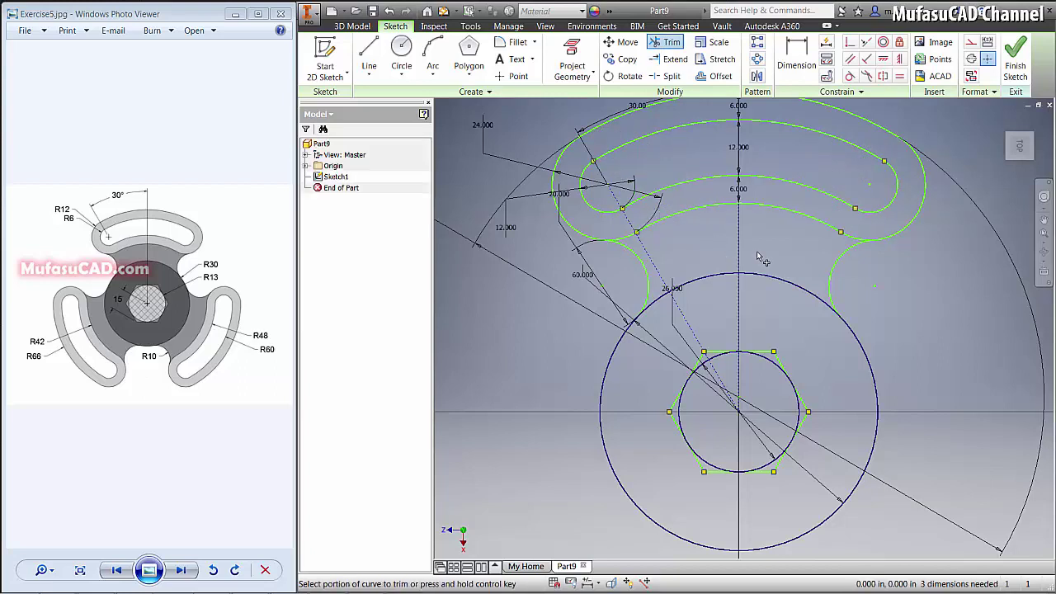
- Circular-pattern the upper arm's outline, slot and fillet arcs about the sketch centre with 3 instances over 360 deg
{"action": "scroll", "coordinate": [761, 259], "scroll_direction": "up", "scroll_amount": 1}
{"action": "scroll", "coordinate": [762, 259], "scroll_direction": "down", "scroll_amount": 4}
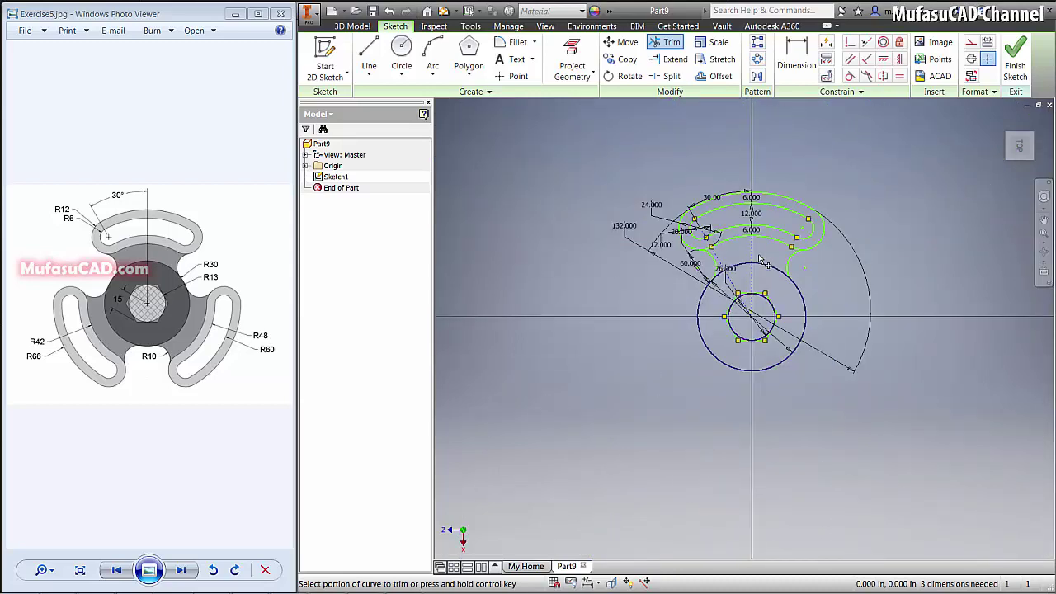
{"action": "scroll", "coordinate": [761, 259], "scroll_direction": "up", "scroll_amount": 3}
{"action": "left_click", "coordinate": [757, 59]}
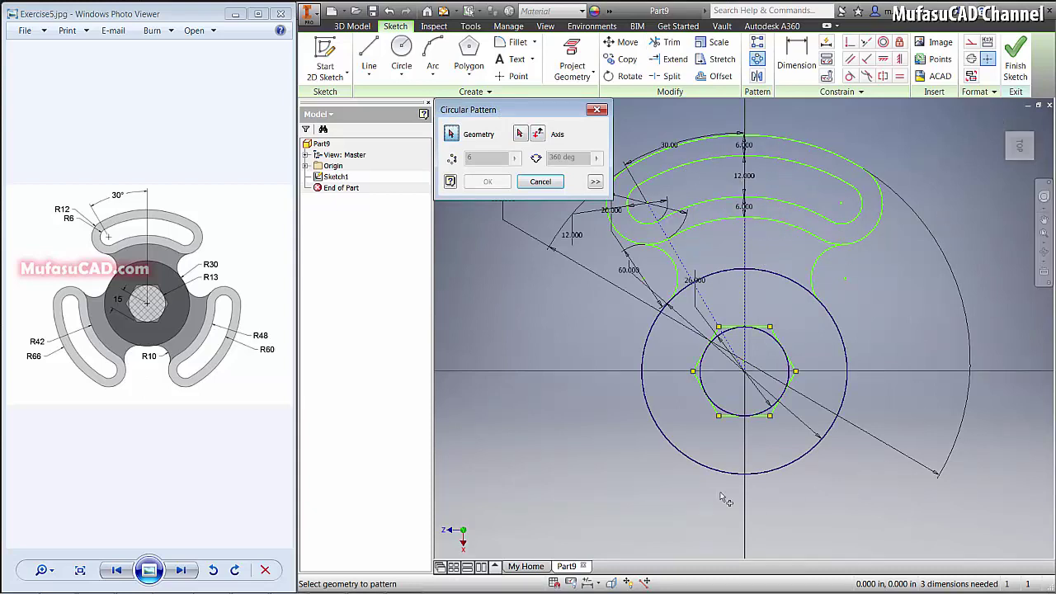
{"action": "left_click", "coordinate": [716, 146]}
{"action": "left_click", "coordinate": [720, 184]}
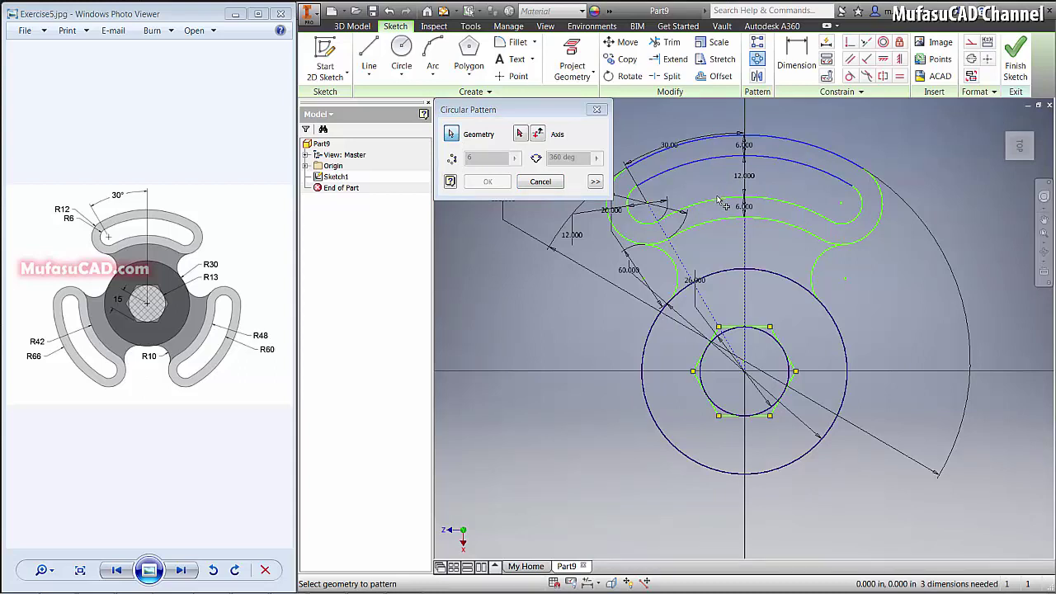
{"action": "left_click", "coordinate": [672, 211]}
{"action": "left_click", "coordinate": [652, 227]}
{"action": "left_click", "coordinate": [649, 224]}
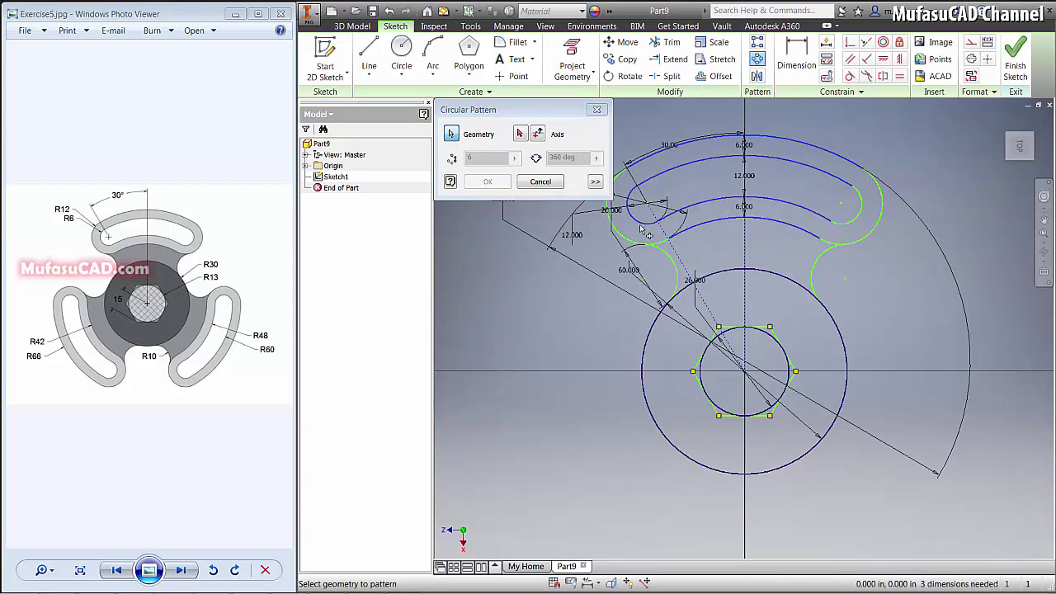
{"action": "left_click", "coordinate": [670, 268]}
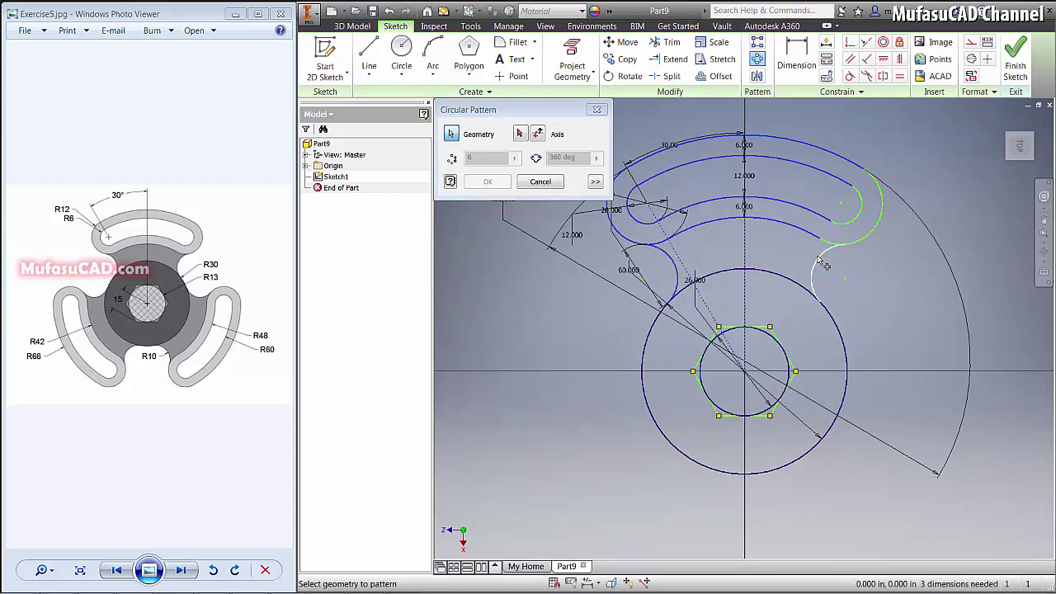
{"action": "left_click", "coordinate": [819, 266]}
{"action": "left_click", "coordinate": [855, 226]}
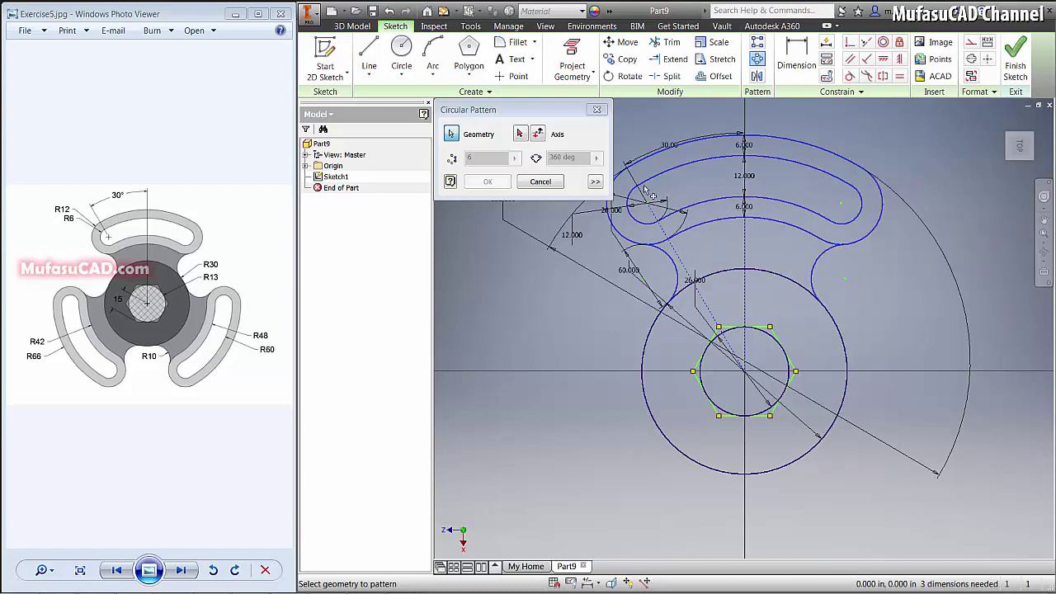
{"action": "left_click", "coordinate": [520, 135]}
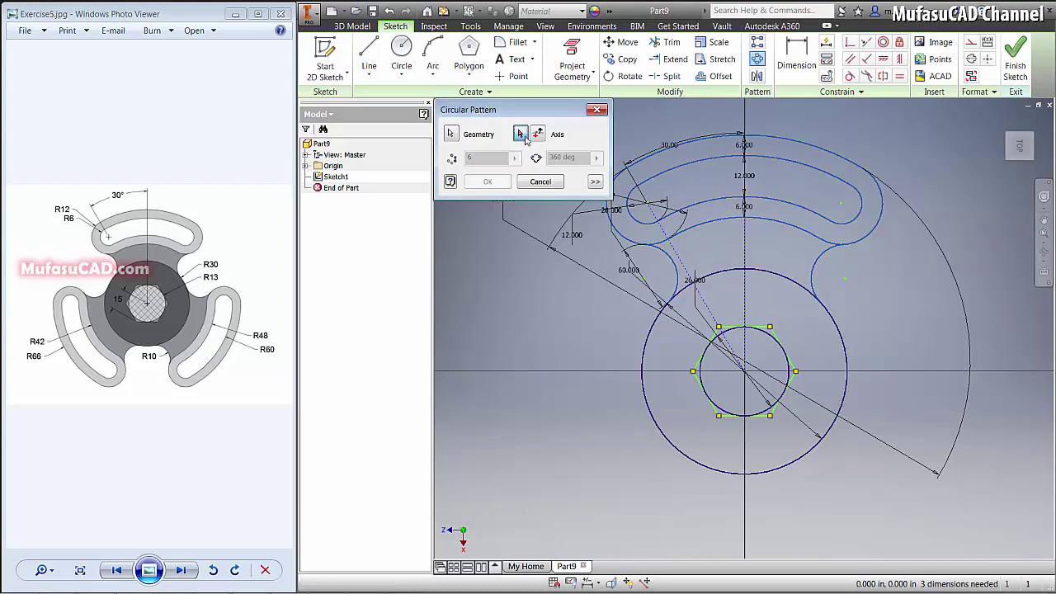
{"action": "left_click", "coordinate": [745, 375]}
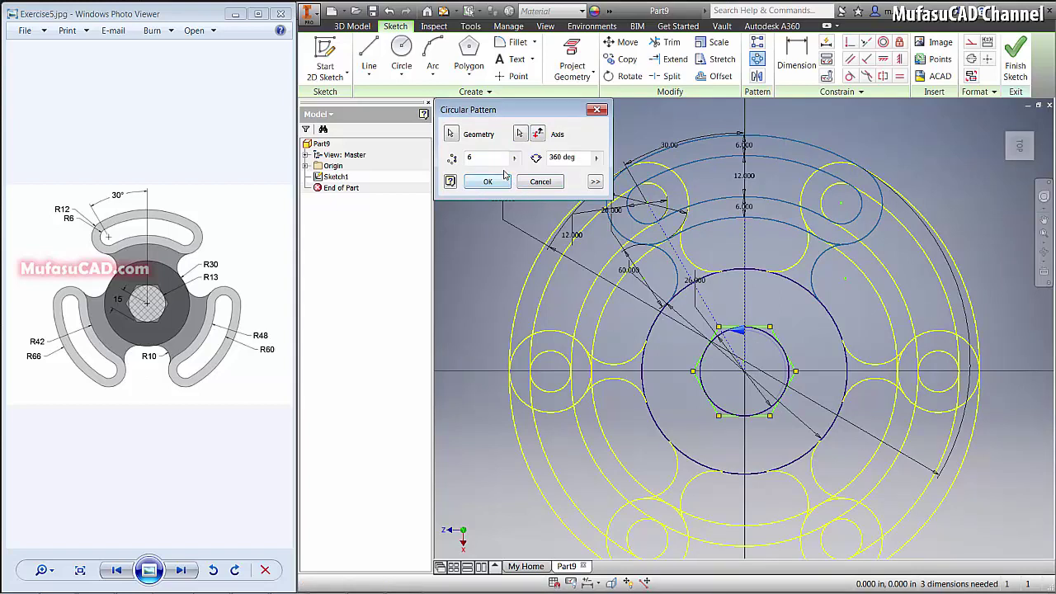
{"action": "double_click", "coordinate": [481, 158]}
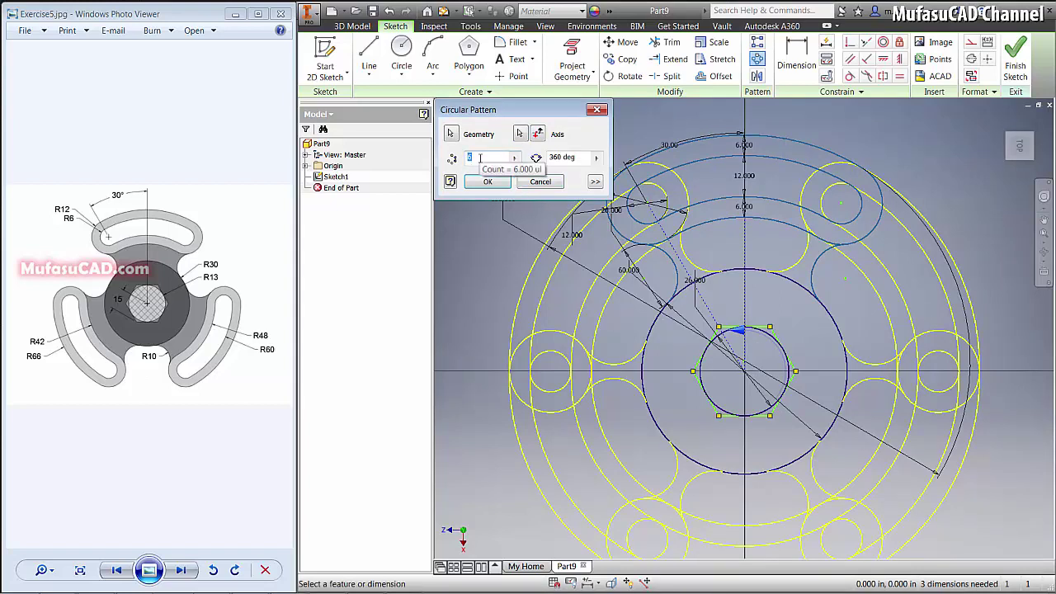
{"action": "type", "text": "3"}
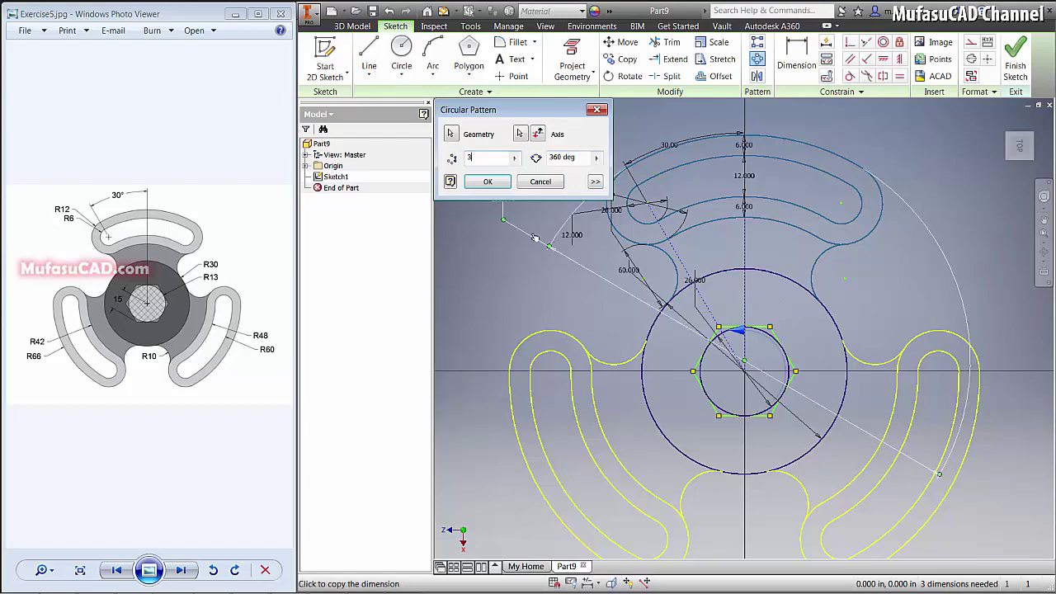
{"action": "left_click", "coordinate": [496, 184]}
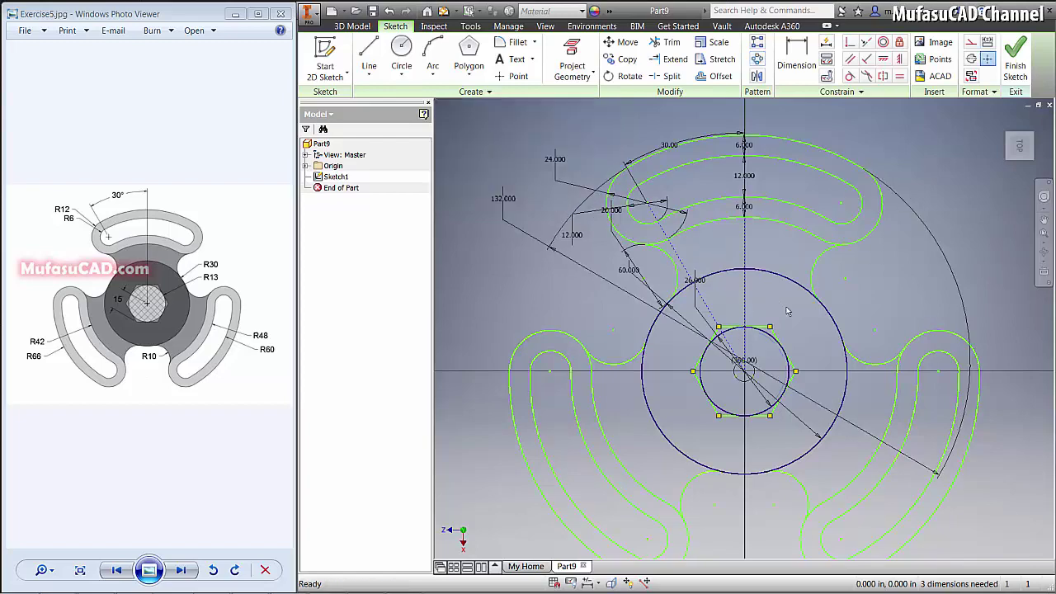
- Finish the sketch and return the model to the top view
{"action": "scroll", "coordinate": [788, 314], "scroll_direction": "up", "scroll_amount": 1}
{"action": "scroll", "coordinate": [791, 315], "scroll_direction": "down", "scroll_amount": 2}
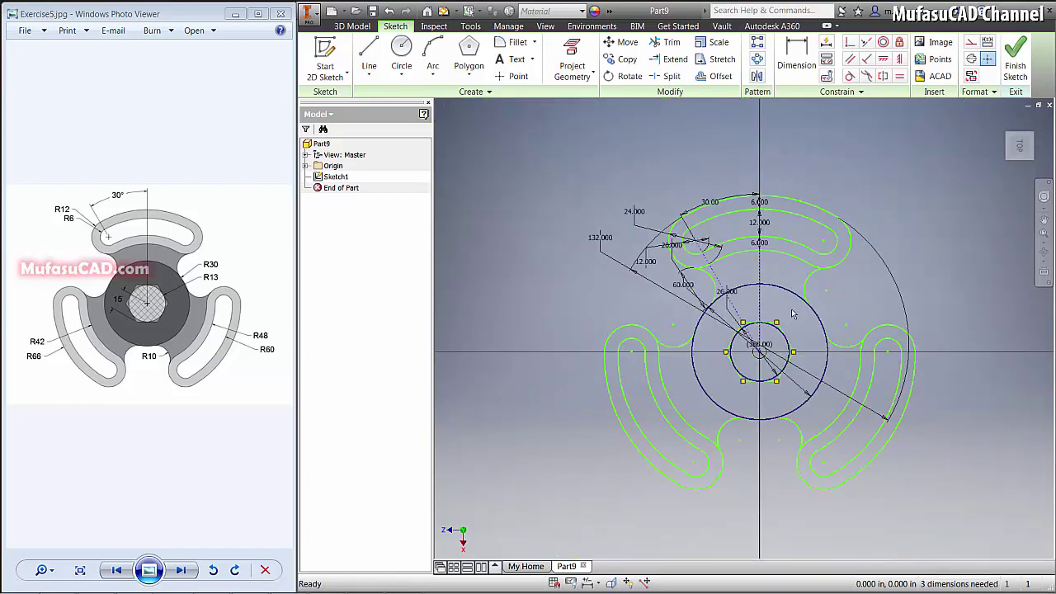
{"action": "scroll", "coordinate": [792, 314], "scroll_direction": "up", "scroll_amount": 2}
{"action": "scroll", "coordinate": [792, 314], "scroll_direction": "down", "scroll_amount": 1}
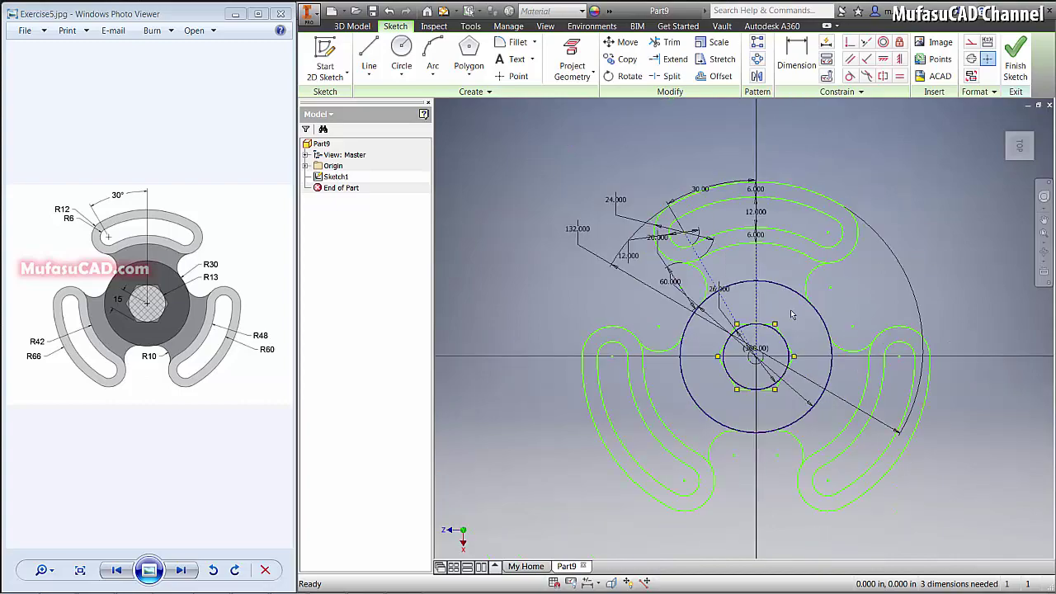
{"action": "left_click", "coordinate": [1015, 71]}
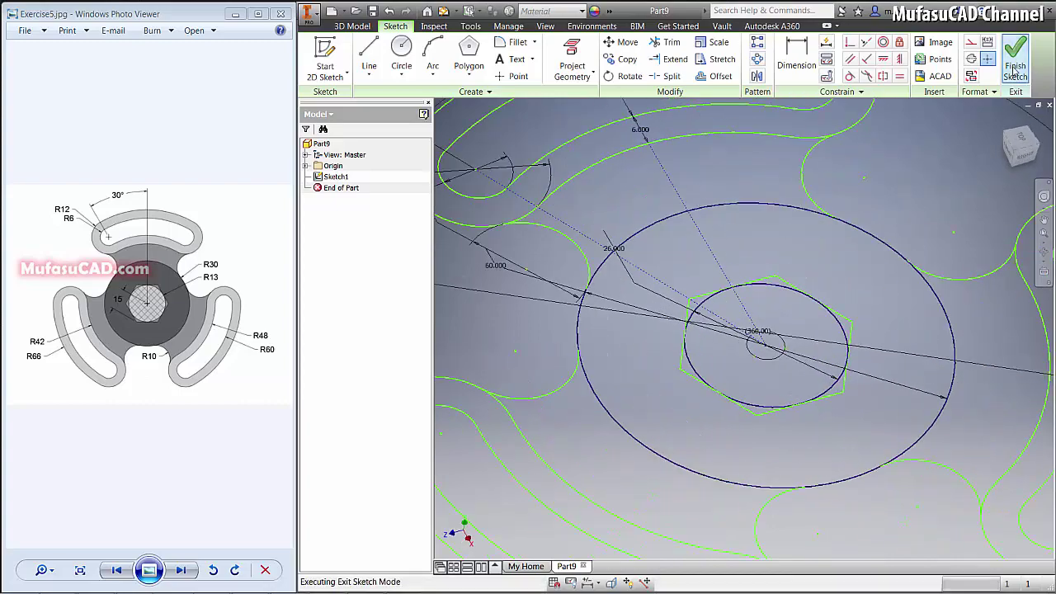
{"action": "left_click", "coordinate": [1021, 137]}
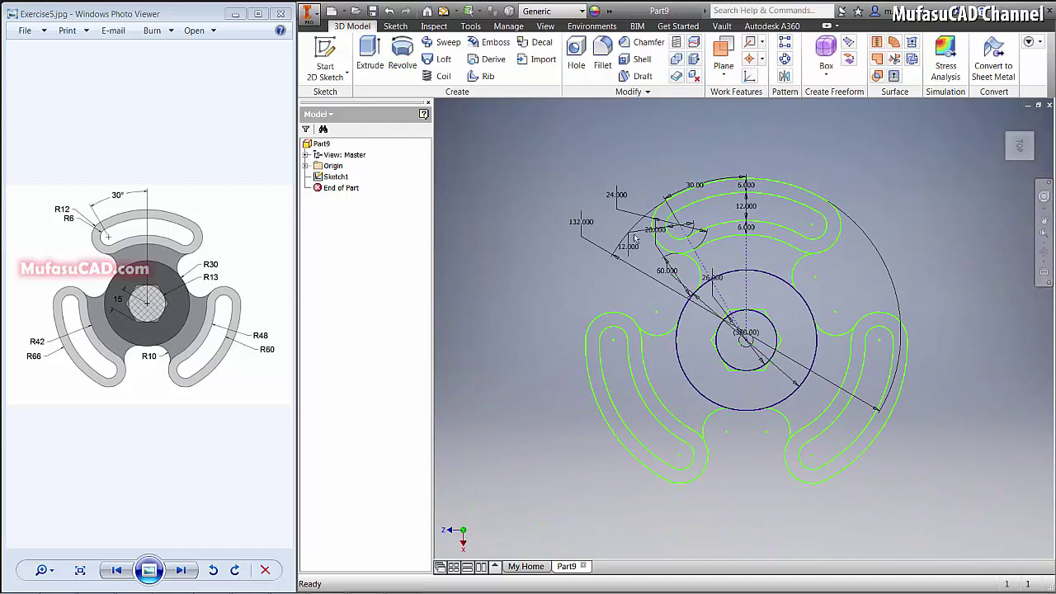
- Turn off dimension visibility for the finished sketch
{"action": "left_click", "coordinate": [336, 176]}
{"action": "right_click", "coordinate": [336, 178]}
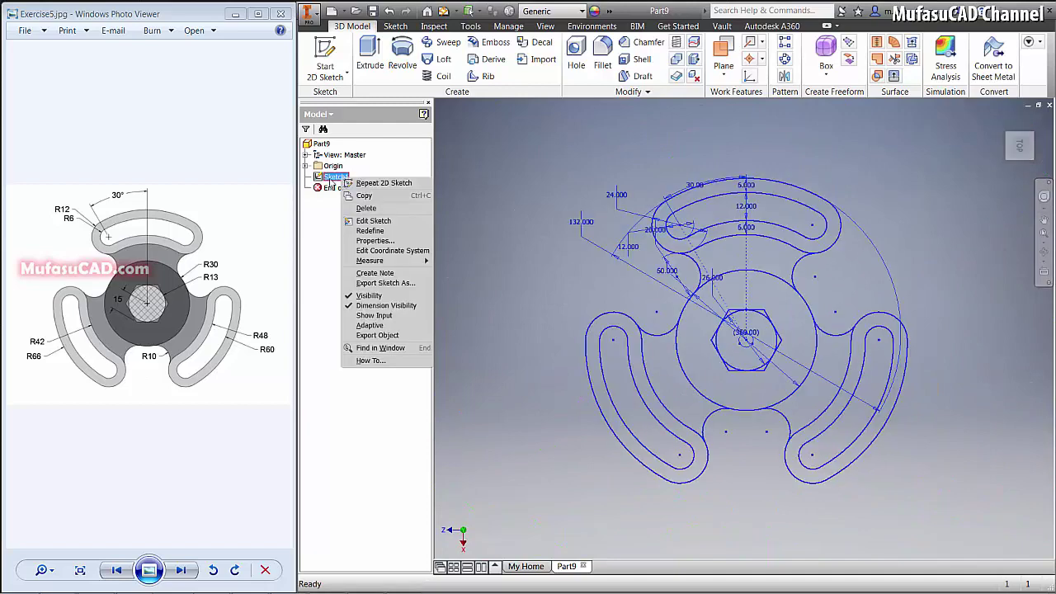
{"action": "left_click", "coordinate": [393, 306]}
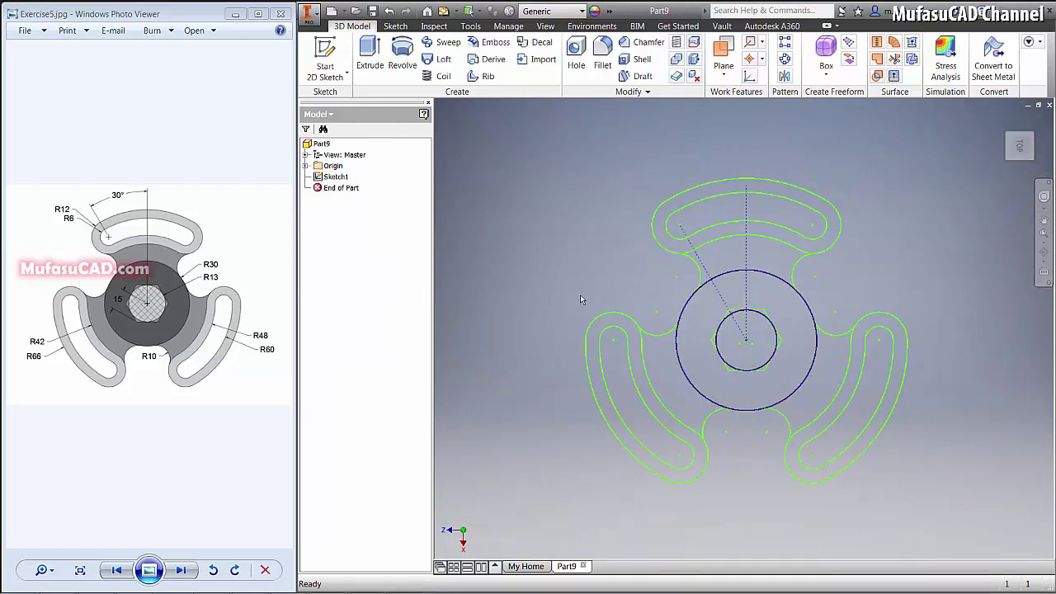